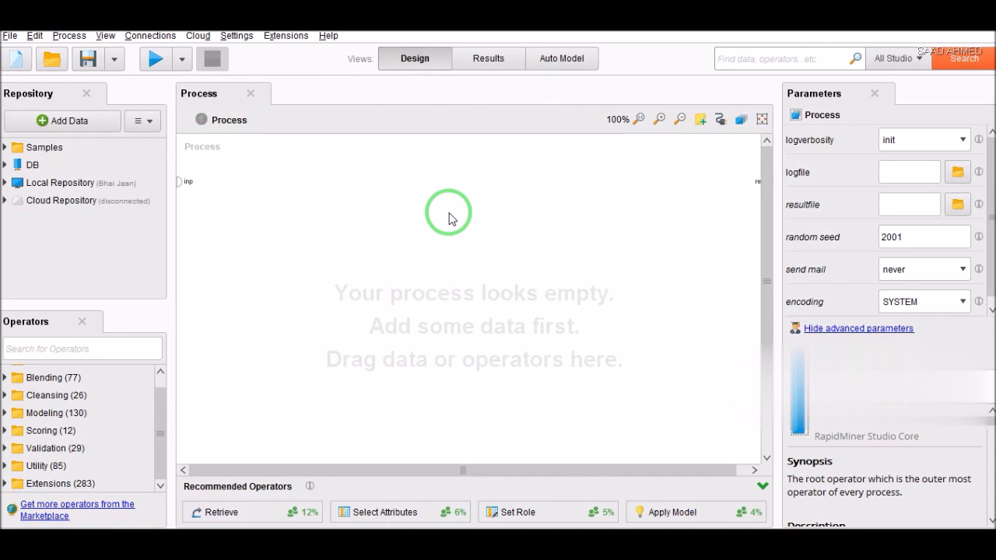
Look at the Results view and return to the Design view
{"action": "left_click", "coordinate": [486, 64]}
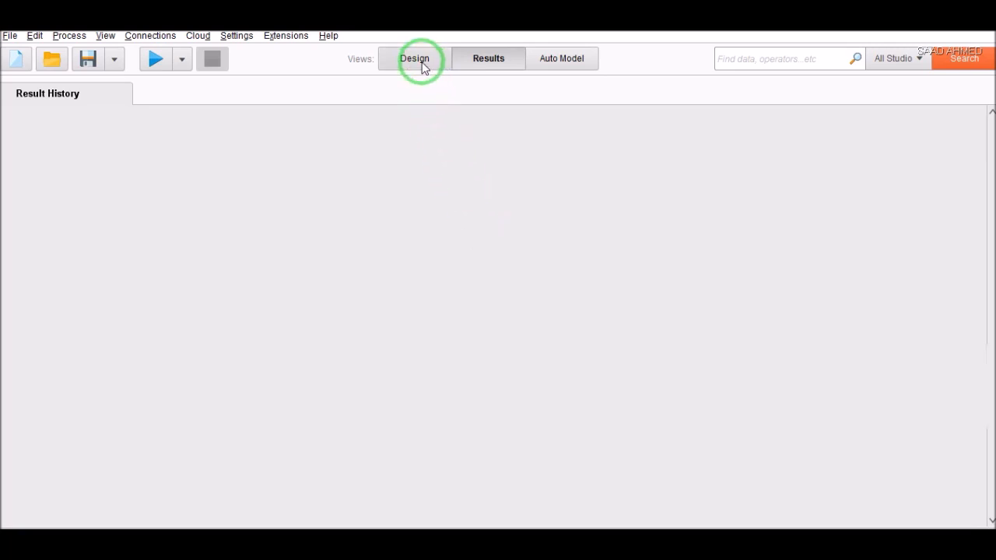
{"action": "left_click", "coordinate": [422, 65]}
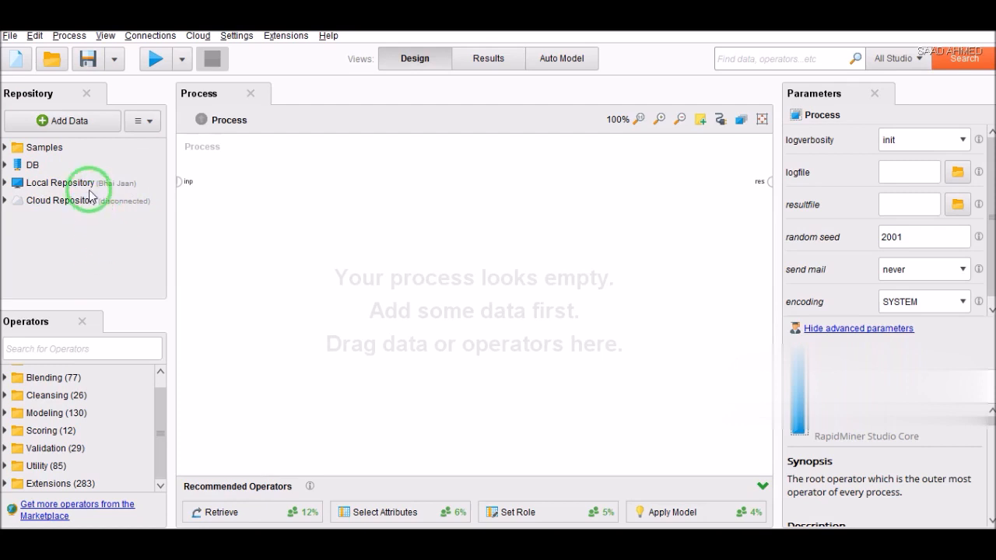
Look into the Local Repository and the DB entry of the repository tree, leaving the Local Repository collapsed
{"action": "left_click", "coordinate": [6, 183]}
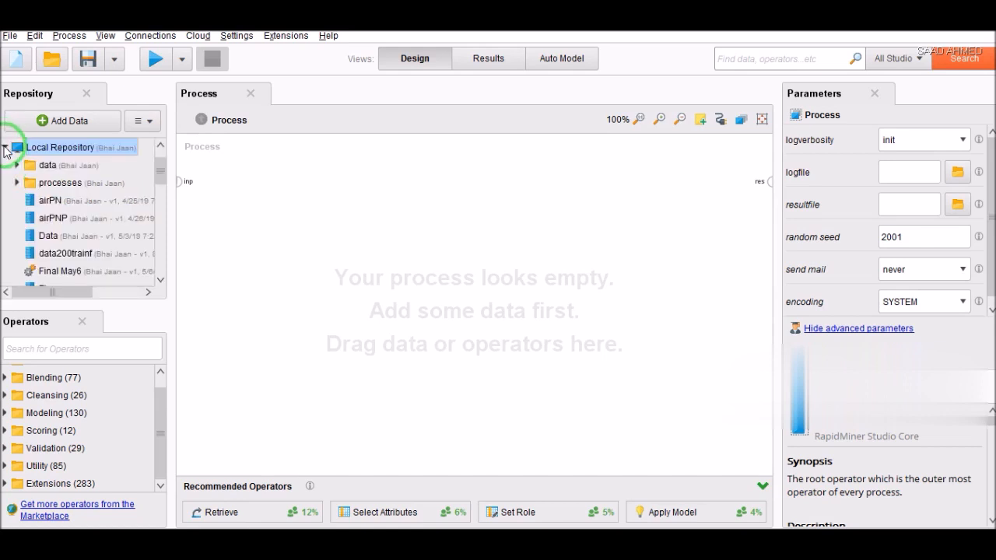
{"action": "left_click", "coordinate": [5, 148]}
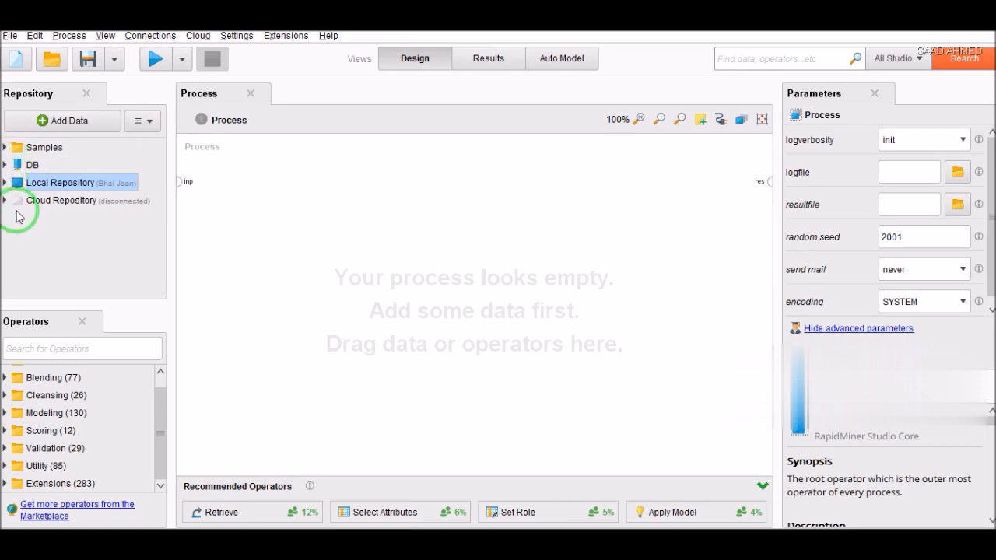
{"action": "left_click", "coordinate": [7, 166]}
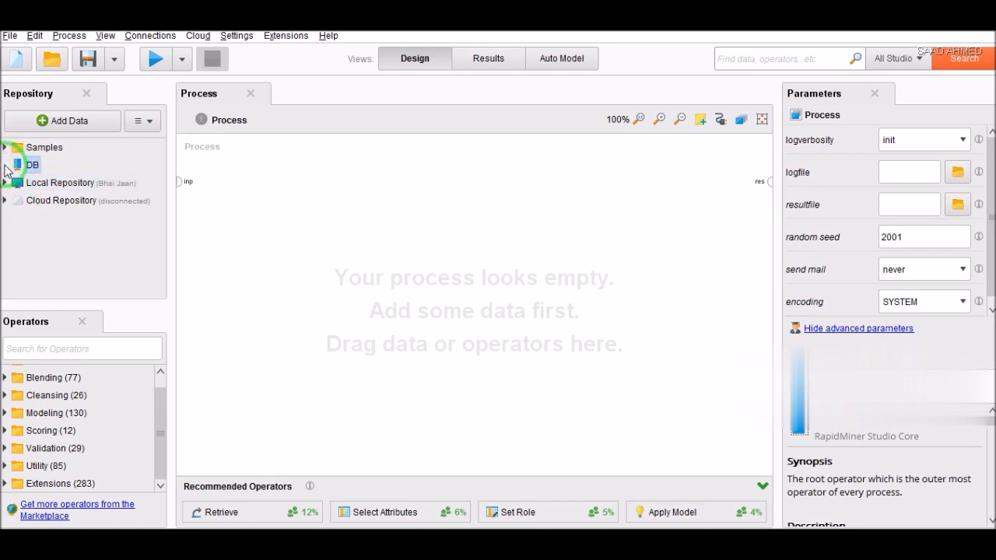
Expand the Samples repository and review the sample datasets in its data folder, then collapse that folder
{"action": "left_click", "coordinate": [4, 147]}
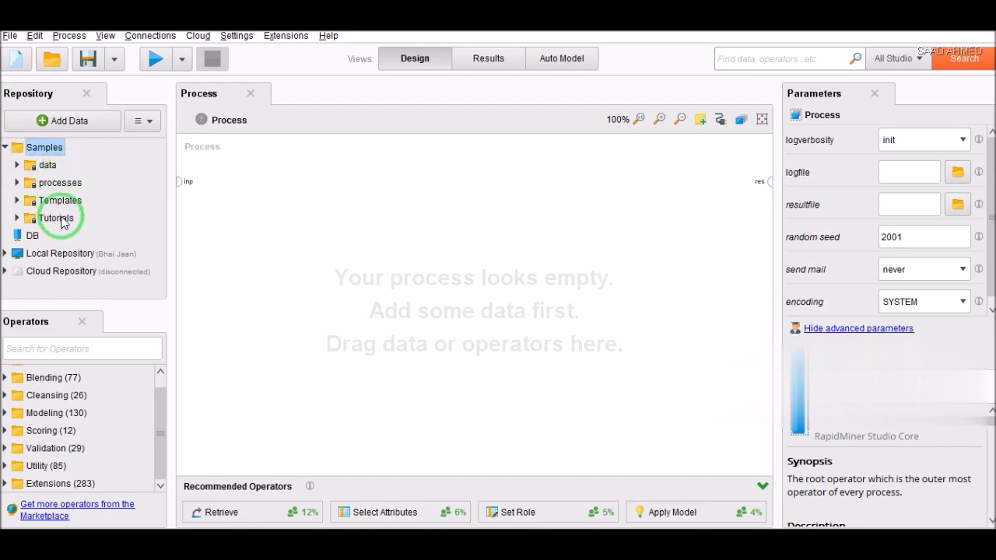
{"action": "left_click", "coordinate": [17, 166]}
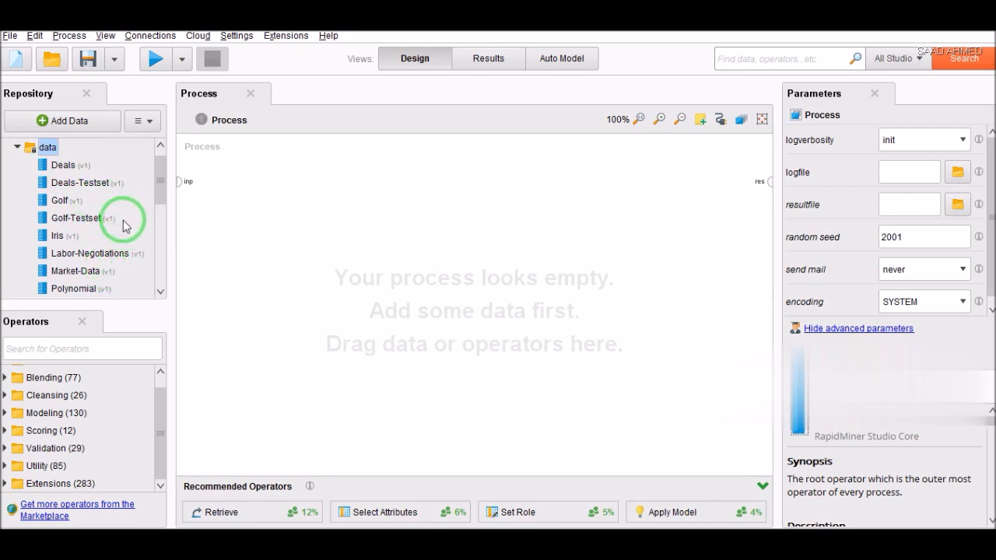
{"action": "left_click", "coordinate": [158, 281]}
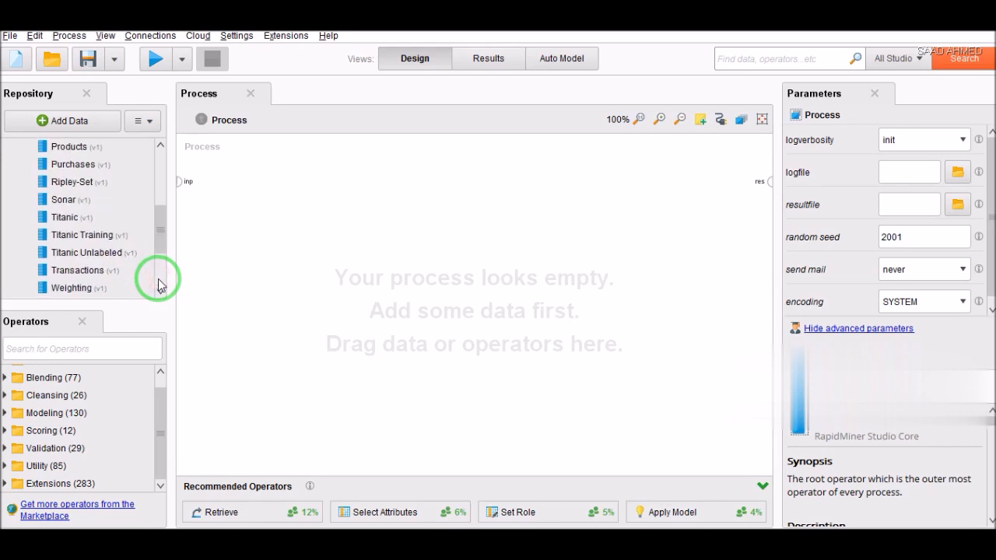
{"action": "left_click", "coordinate": [160, 156]}
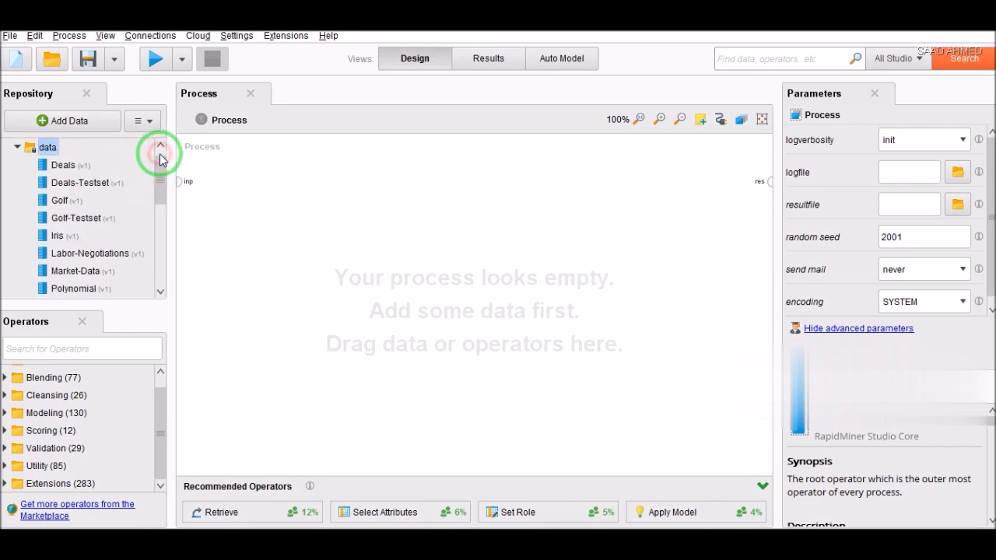
{"action": "left_click", "coordinate": [17, 149]}
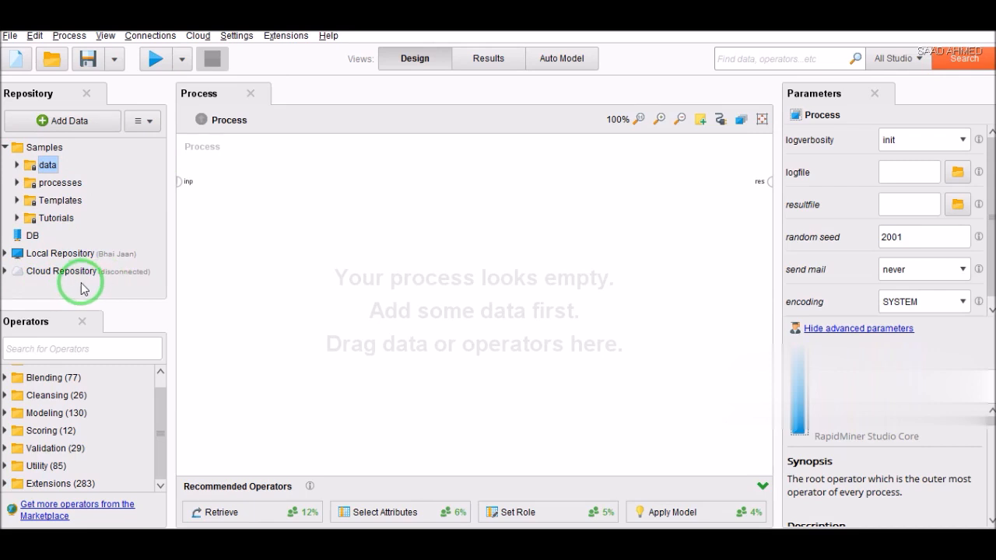
Examine the list of operator categories from Data Access down to Extensions
{"action": "left_click_drag", "start_coordinate": [109, 393], "coordinate": [59, 346]}
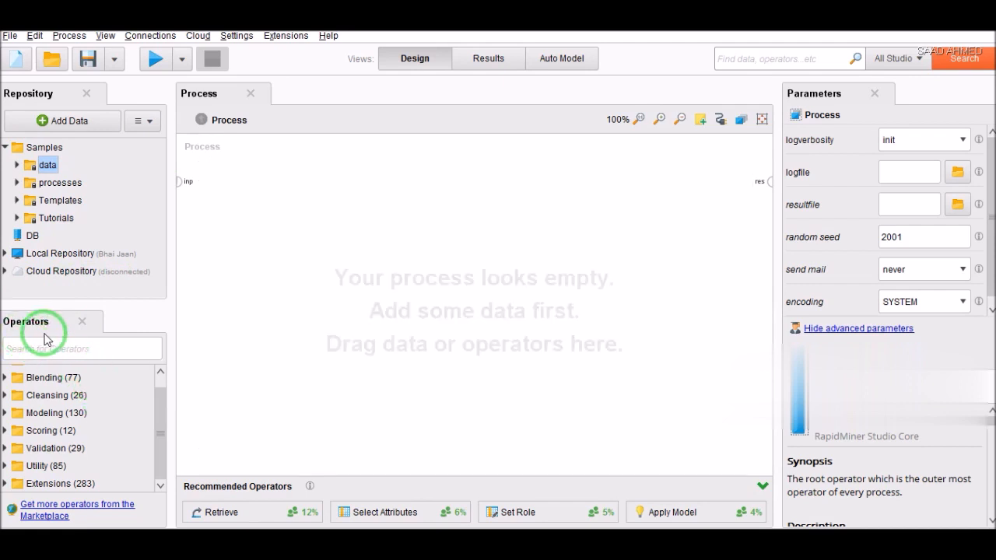
{"action": "left_click", "coordinate": [89, 354]}
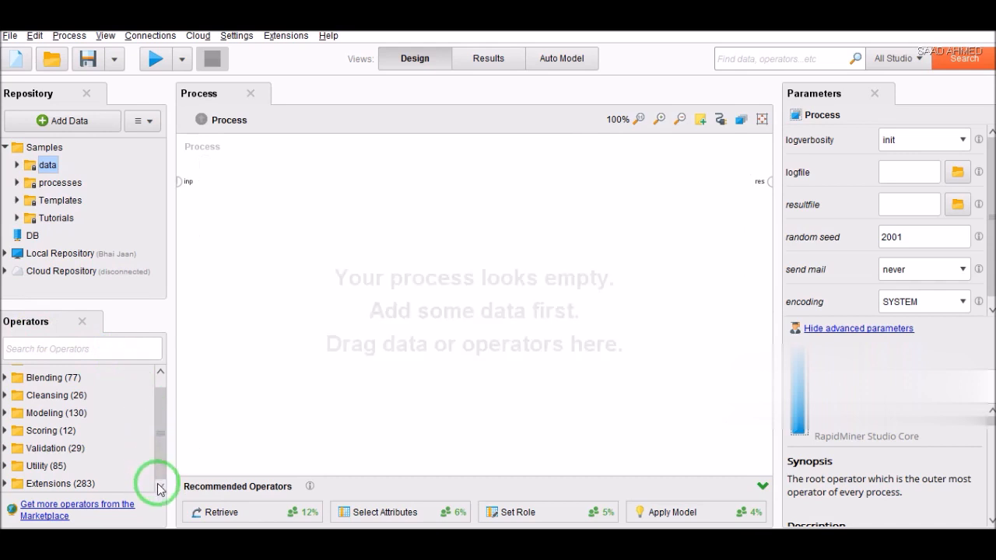
{"action": "left_click", "coordinate": [161, 375]}
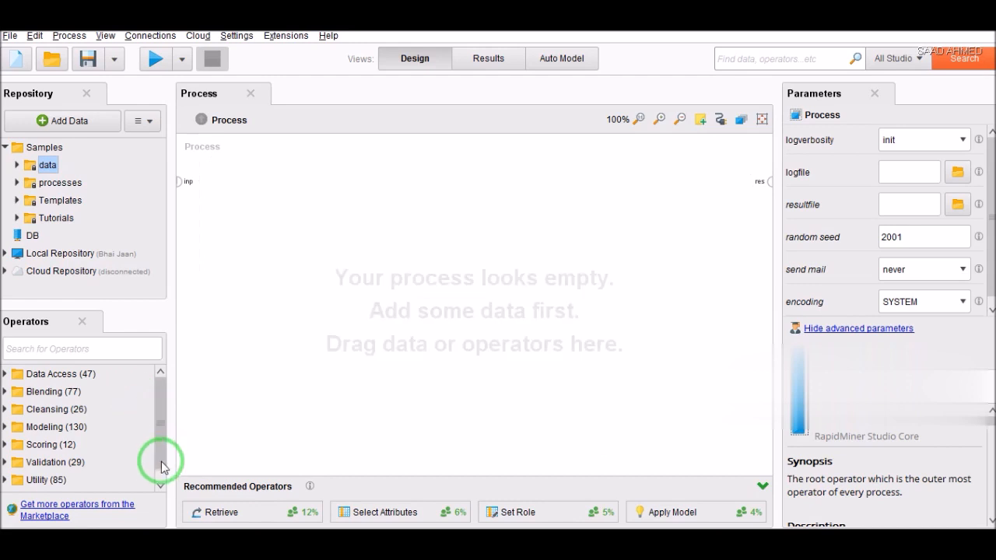
{"action": "left_click", "coordinate": [161, 486]}
{"action": "left_click", "coordinate": [160, 488]}
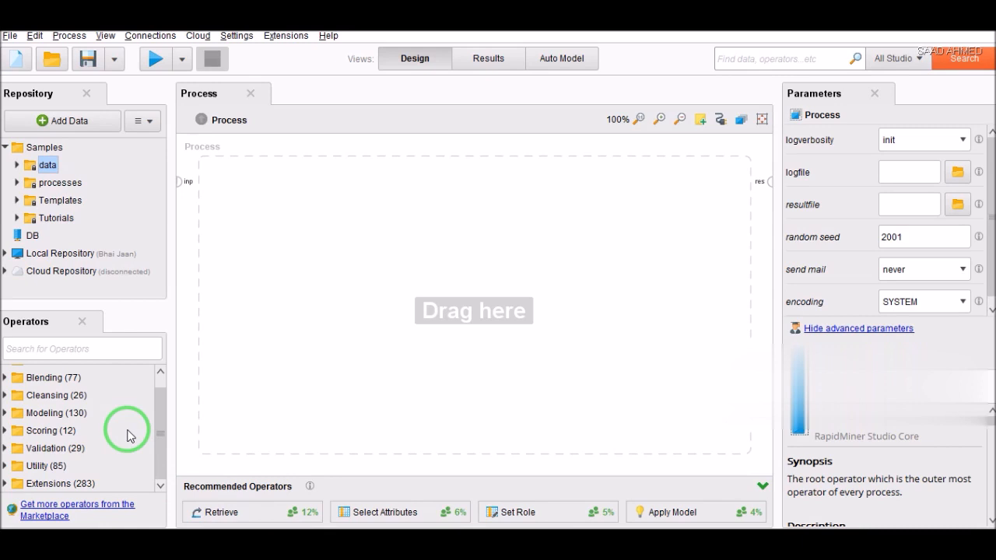
Search the operators for "textproc", review the matching operators and clear the search
{"action": "left_click", "coordinate": [113, 349]}
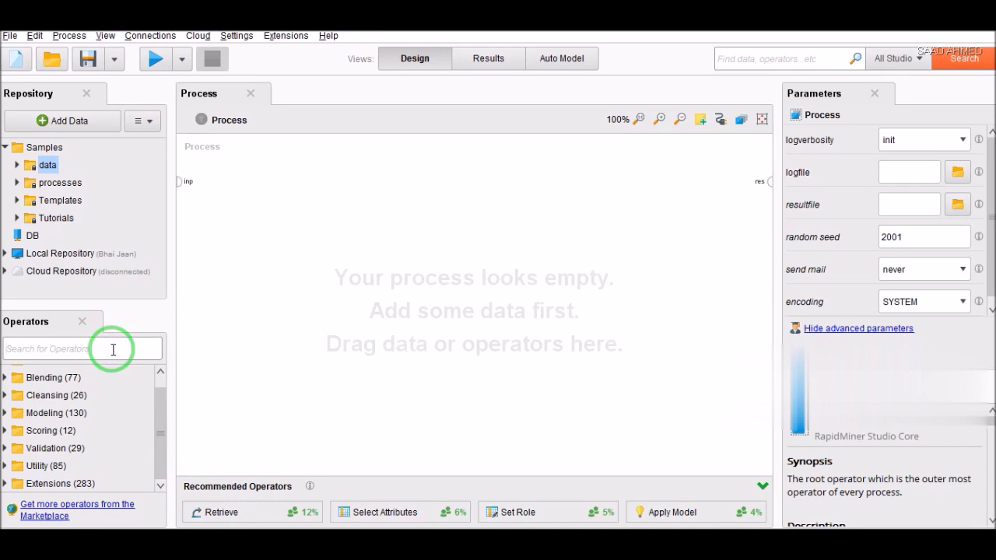
{"action": "type", "text": "text"}
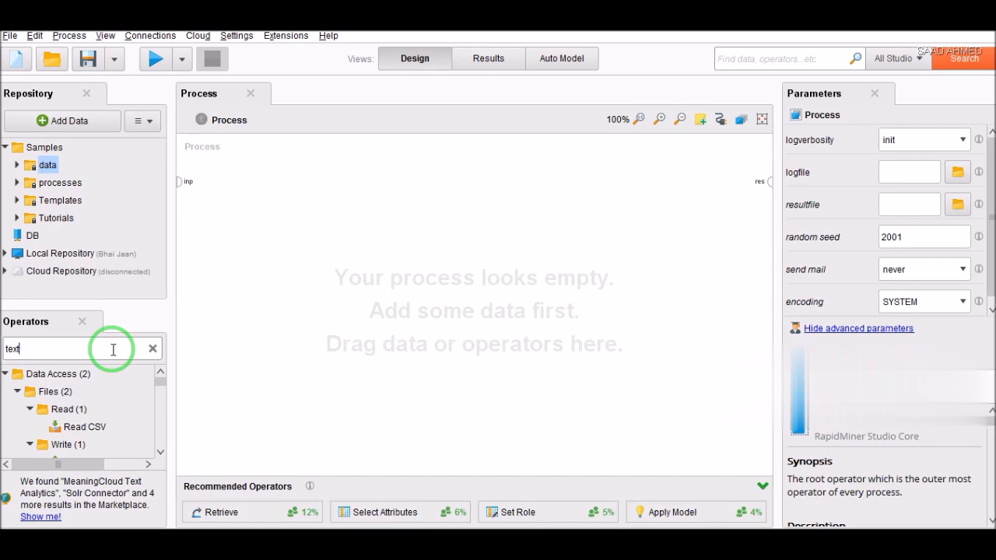
{"action": "left_click_drag", "start_coordinate": [143, 412], "coordinate": [127, 363]}
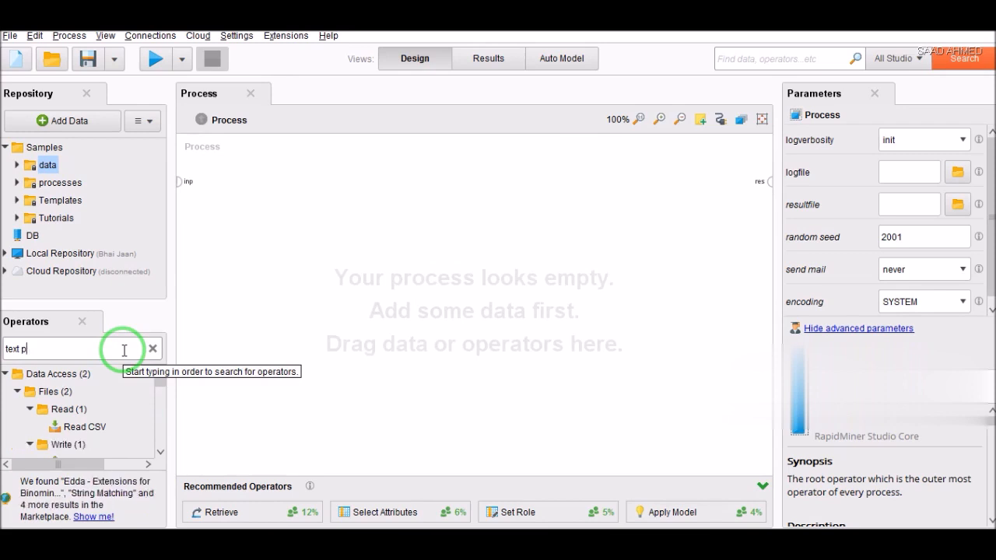
{"action": "type", "text": "proc"}
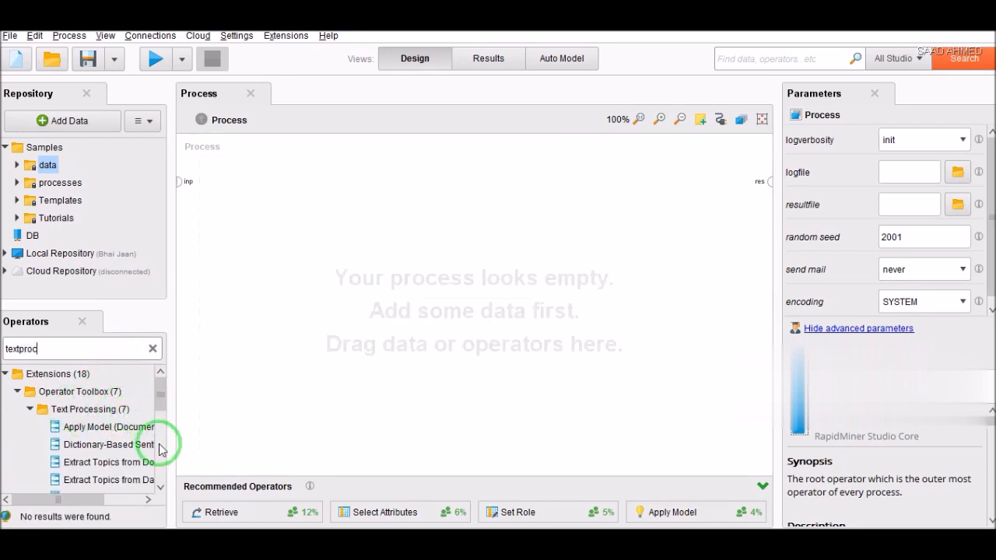
{"action": "left_click", "coordinate": [159, 489]}
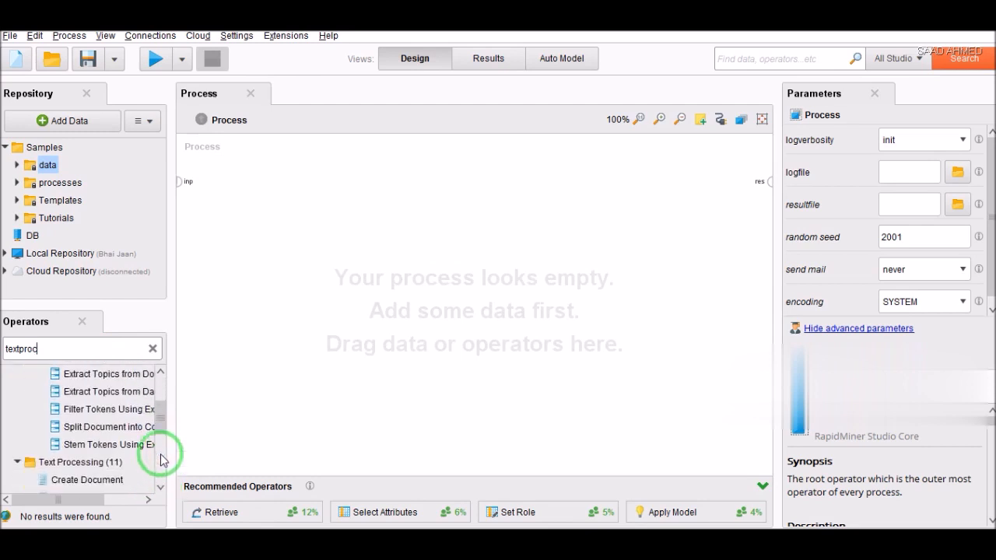
{"action": "left_click_drag", "start_coordinate": [160, 413], "coordinate": [160, 385]}
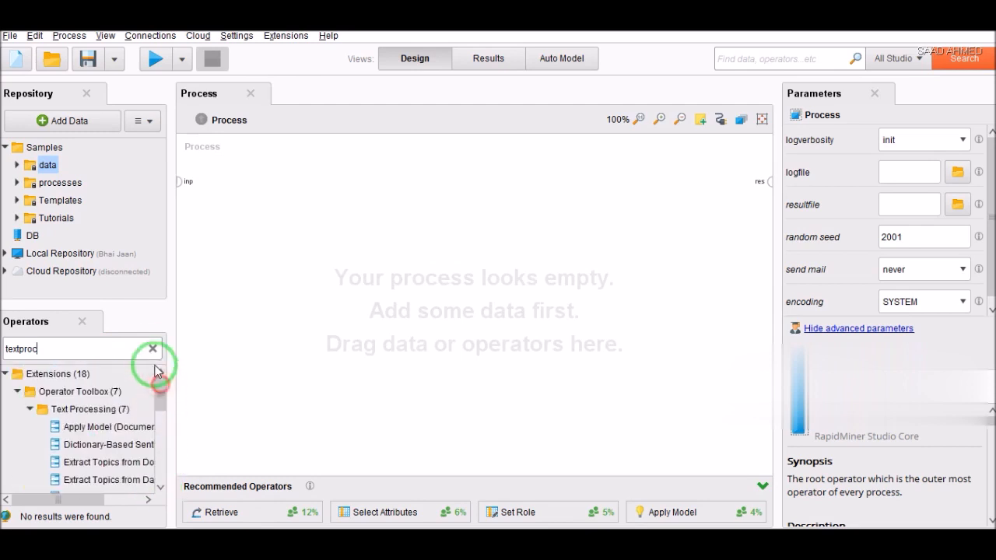
{"action": "left_click", "coordinate": [137, 350]}
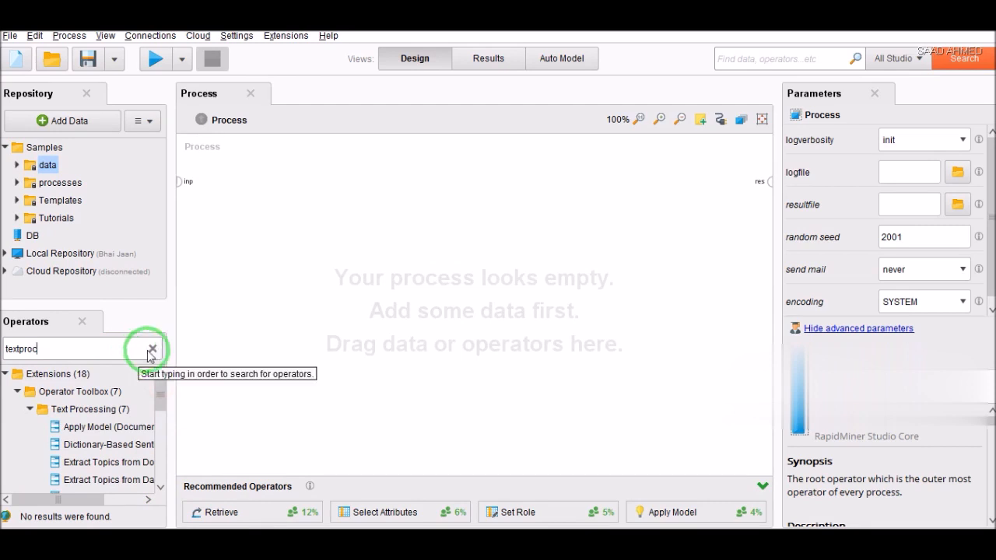
{"action": "left_click", "coordinate": [154, 350]}
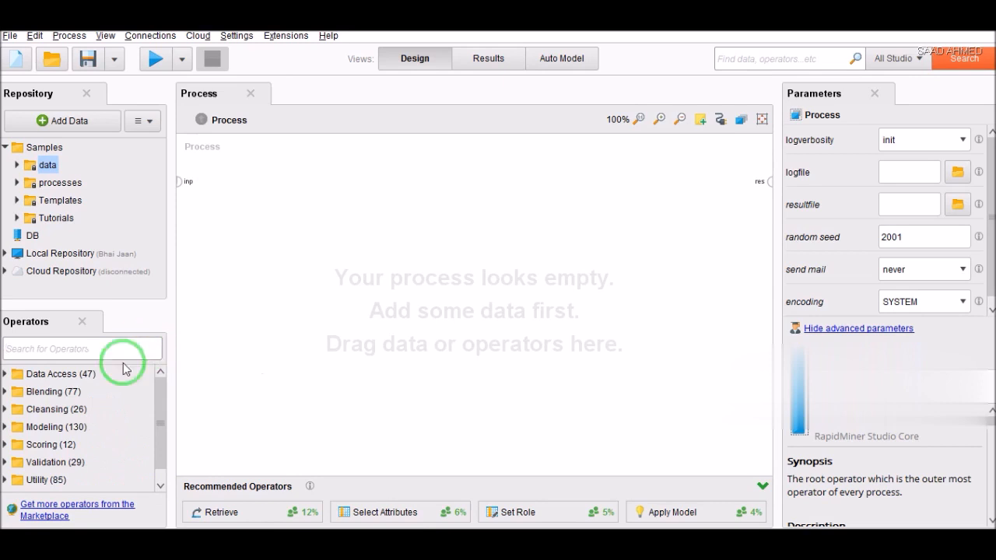
Expand the Extensions operators and their Text Processing group, and review its subfolders such as Tokenization, Filtering and Stemming
{"action": "scroll", "coordinate": [155, 469], "scroll_direction": "down", "scroll_amount": 1}
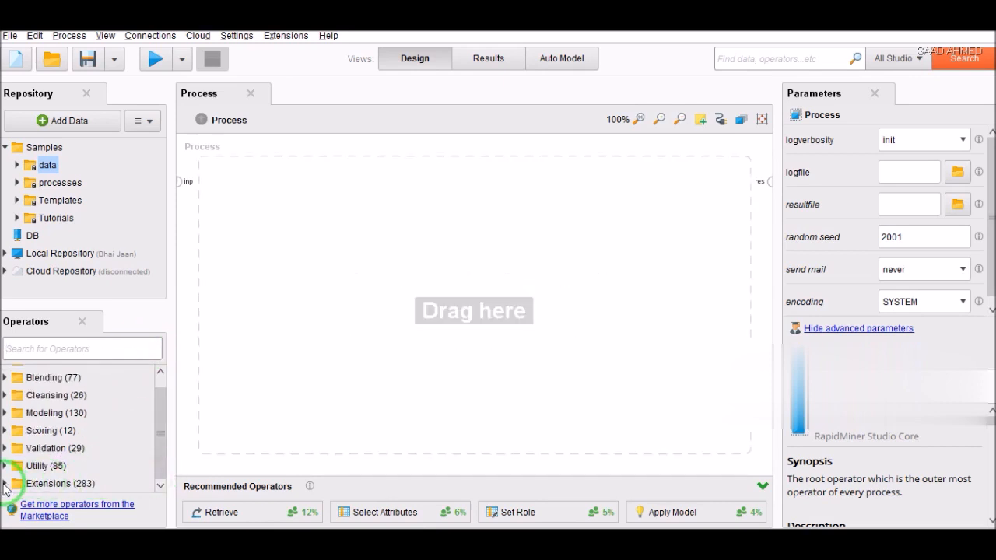
{"action": "double_click", "coordinate": [46, 484]}
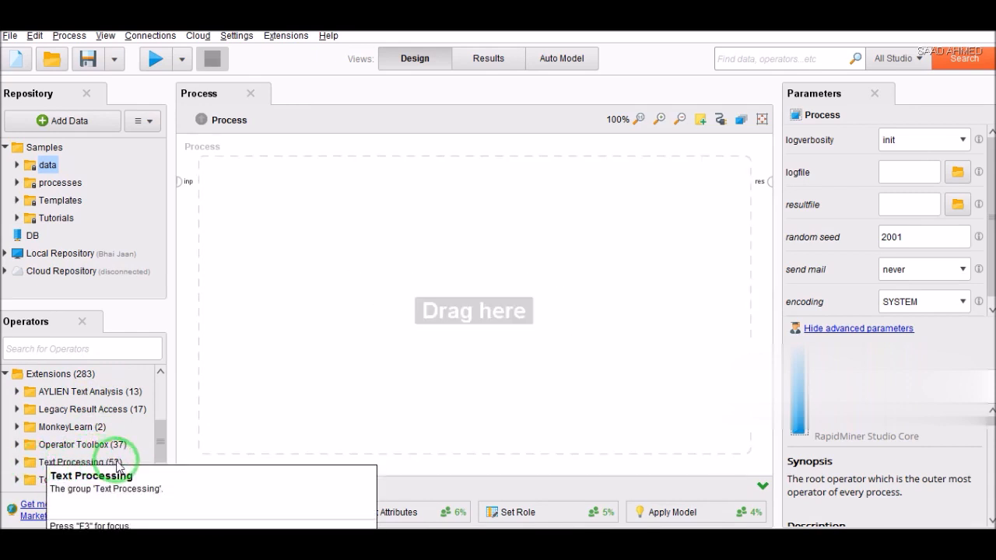
{"action": "left_click", "coordinate": [16, 463]}
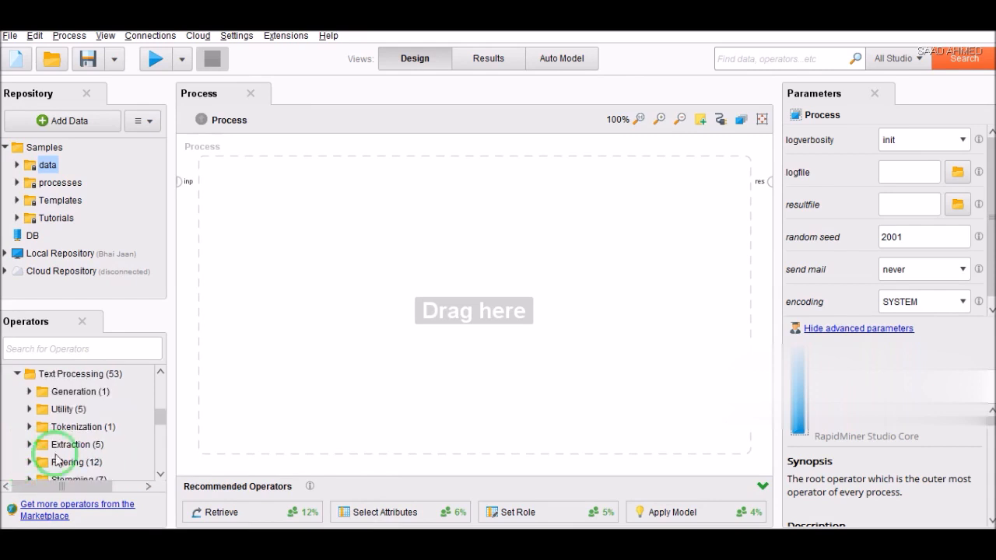
{"action": "left_click", "coordinate": [160, 475]}
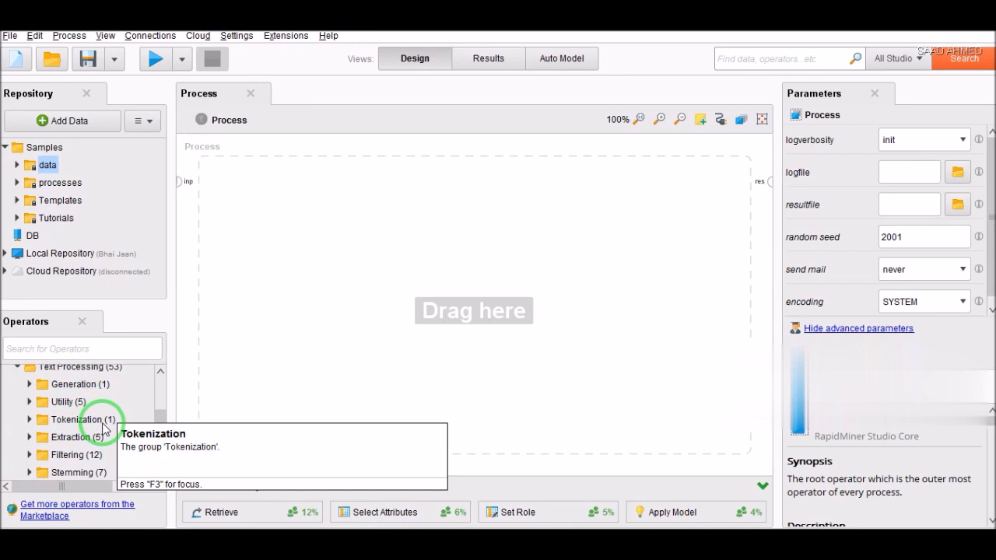
{"action": "left_click", "coordinate": [160, 477]}
{"action": "left_click", "coordinate": [160, 477]}
{"action": "left_click", "coordinate": [160, 476]}
{"action": "left_click", "coordinate": [160, 478]}
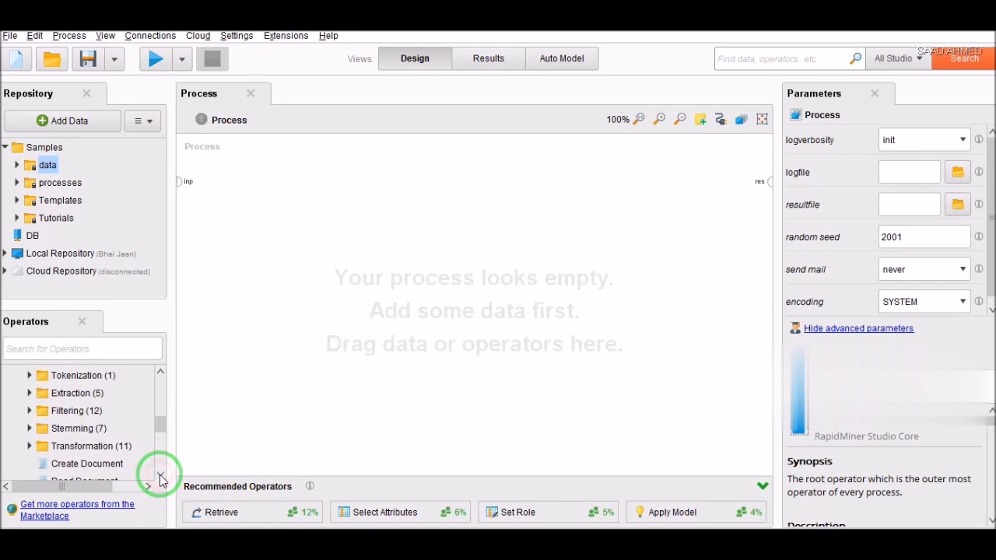
Examine the extension groups listed under Extensions, from AYLIEN Text Analysis to Operator Toolbox
{"action": "left_click", "coordinate": [159, 383]}
{"action": "left_click", "coordinate": [161, 385]}
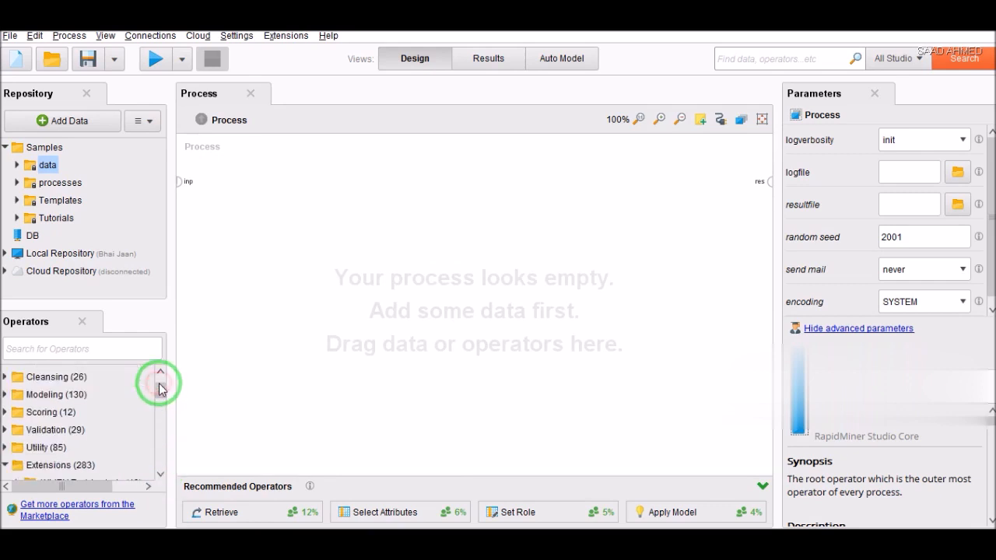
{"action": "left_click", "coordinate": [160, 476]}
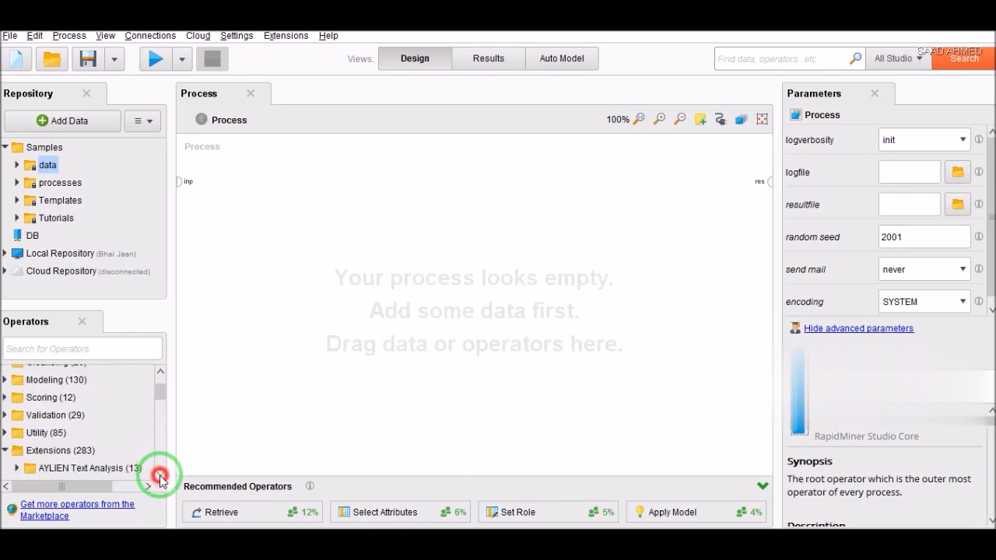
{"action": "left_click", "coordinate": [159, 477]}
{"action": "left_click", "coordinate": [160, 476]}
{"action": "left_click", "coordinate": [159, 477]}
{"action": "left_click", "coordinate": [159, 477]}
{"action": "left_click", "coordinate": [159, 477]}
{"action": "left_click", "coordinate": [159, 478]}
{"action": "left_click", "coordinate": [160, 477]}
{"action": "left_click", "coordinate": [159, 477]}
{"action": "left_click_drag", "start_coordinate": [124, 433], "coordinate": [122, 436]}
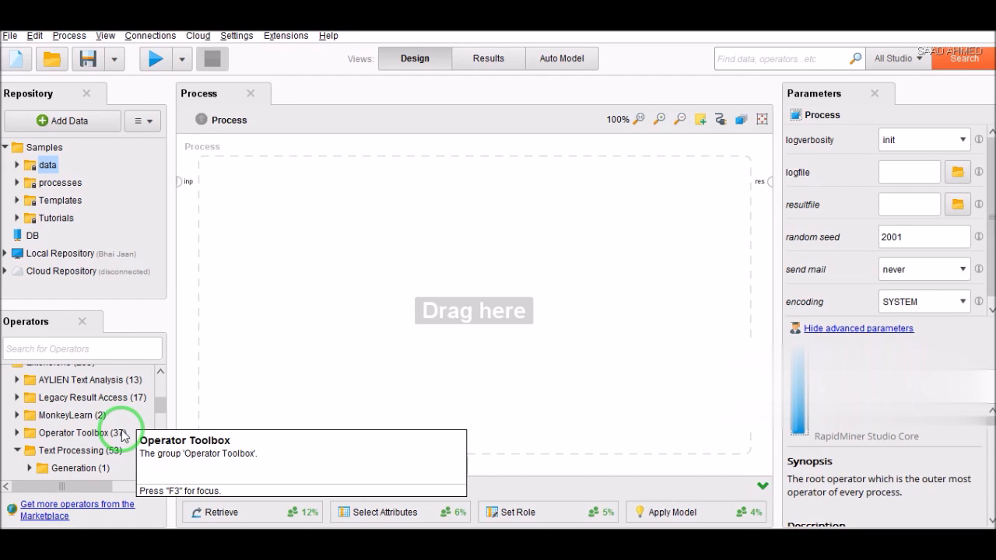
Expand AYLIEN Text Analysis down to its Aylien operators, review operators such as Extract Article and Analyze Sentiment, and collapse the subfolders
{"action": "left_click", "coordinate": [17, 380]}
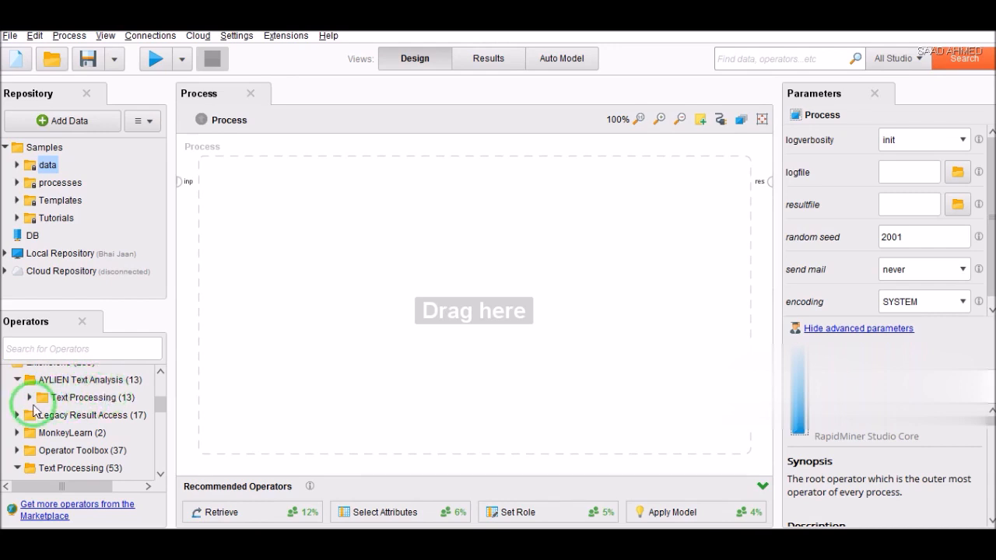
{"action": "left_click", "coordinate": [29, 398]}
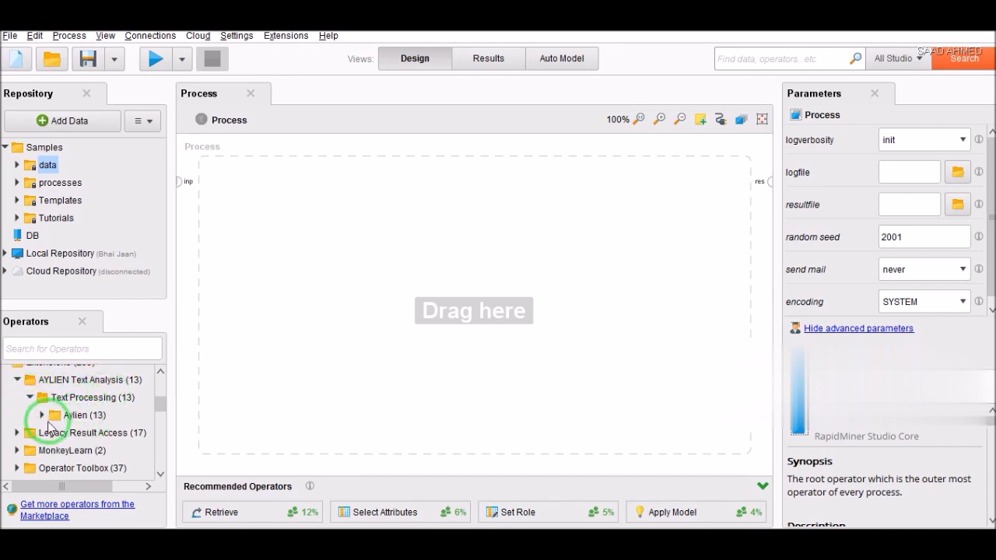
{"action": "left_click", "coordinate": [42, 415]}
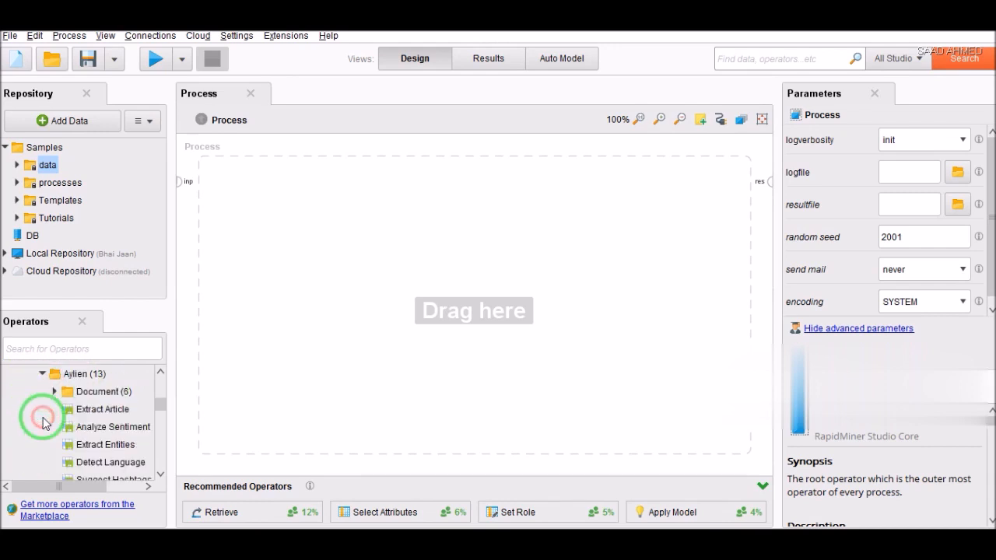
{"action": "left_click", "coordinate": [161, 480]}
{"action": "left_click", "coordinate": [161, 476]}
{"action": "left_click_drag", "start_coordinate": [156, 476], "coordinate": [154, 380]}
{"action": "left_click", "coordinate": [159, 371]}
{"action": "left_click", "coordinate": [159, 371]}
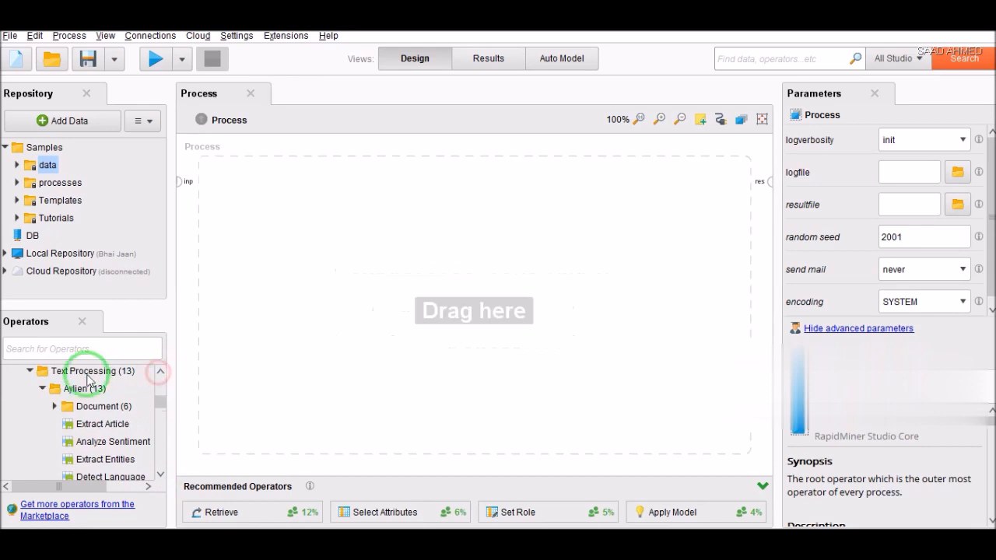
{"action": "left_click", "coordinate": [43, 388]}
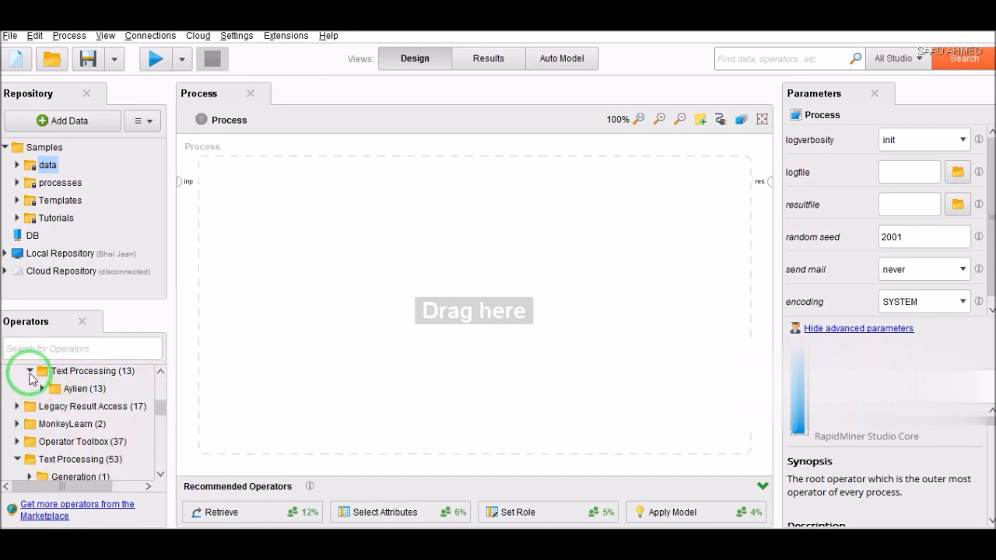
{"action": "left_click", "coordinate": [29, 371]}
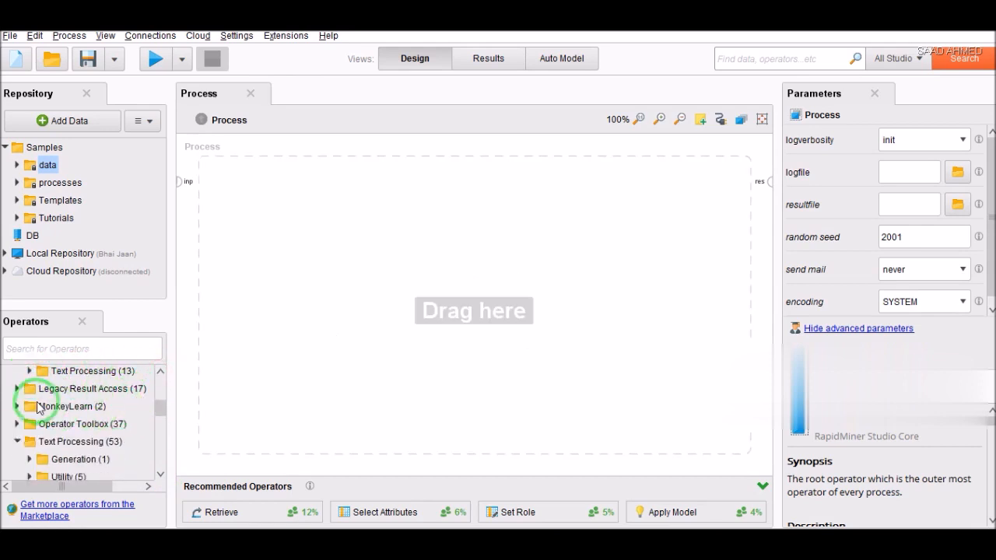
Expand the MonkeyLearn group, read the full names of its operators, collapse it and return to the start of the operator list
{"action": "left_click", "coordinate": [18, 407]}
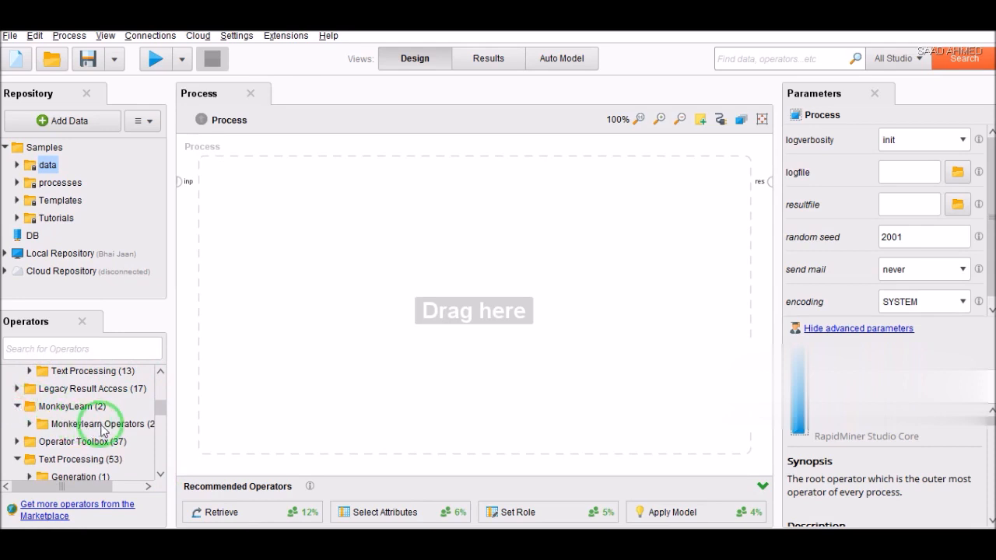
{"action": "left_click", "coordinate": [30, 424]}
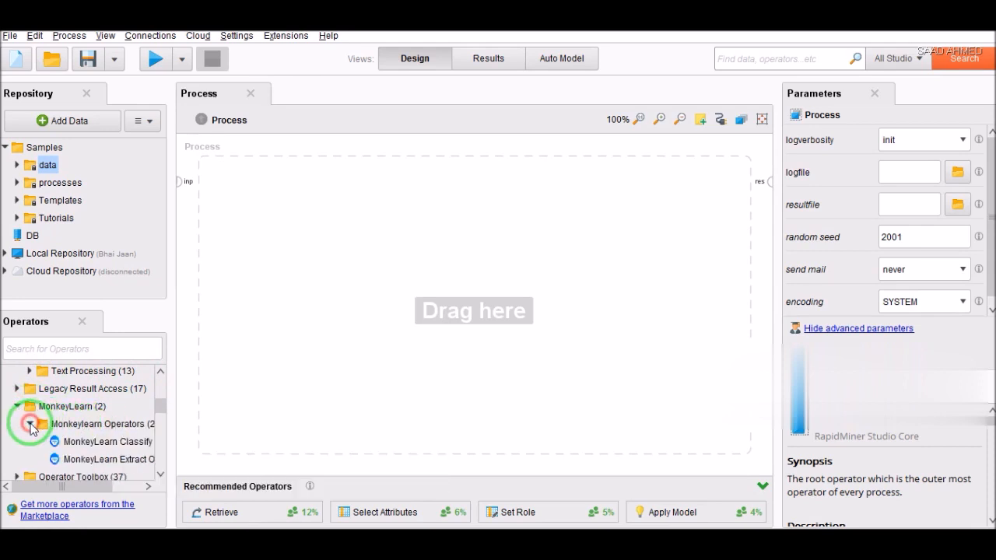
{"action": "left_click", "coordinate": [144, 487]}
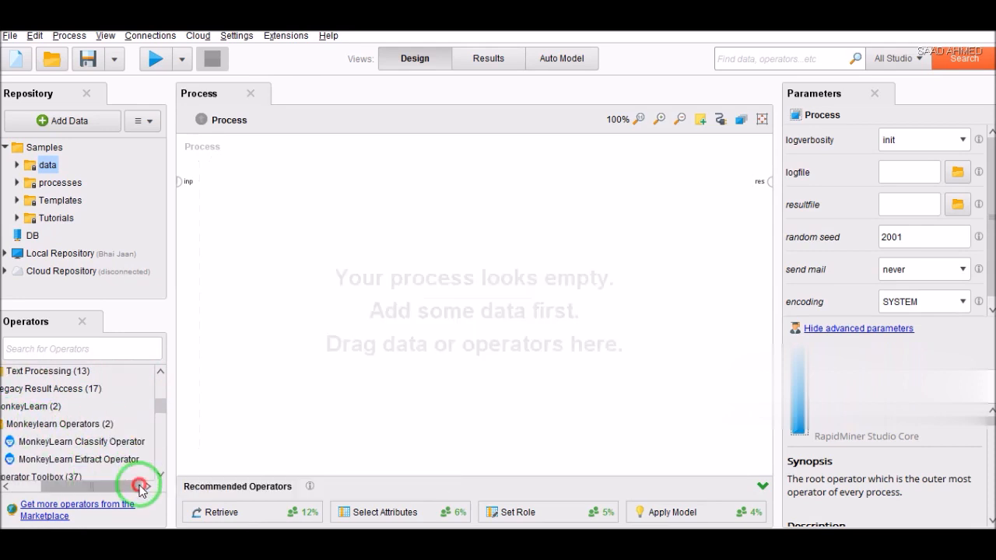
{"action": "left_click_drag", "start_coordinate": [117, 442], "coordinate": [42, 473]}
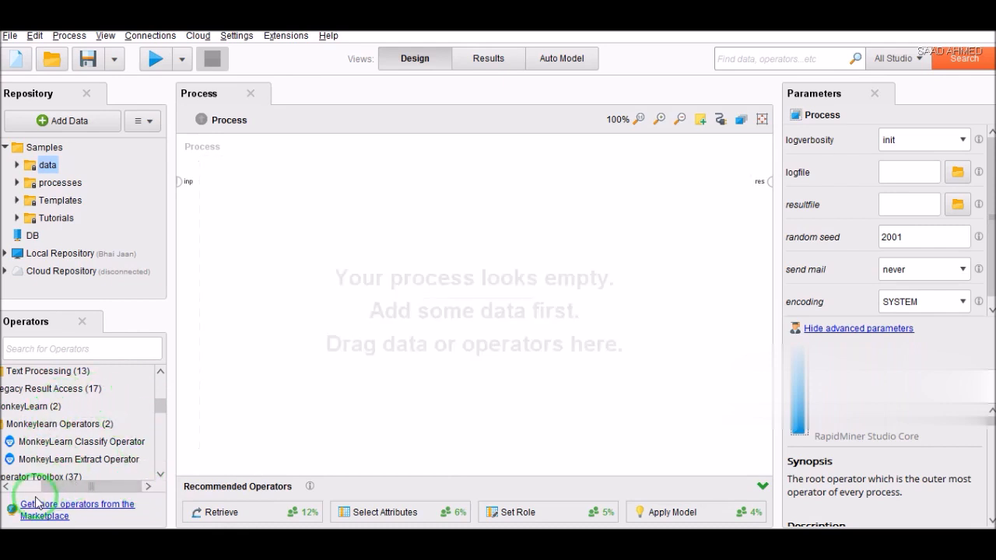
{"action": "left_click", "coordinate": [28, 494]}
{"action": "left_click", "coordinate": [29, 423]}
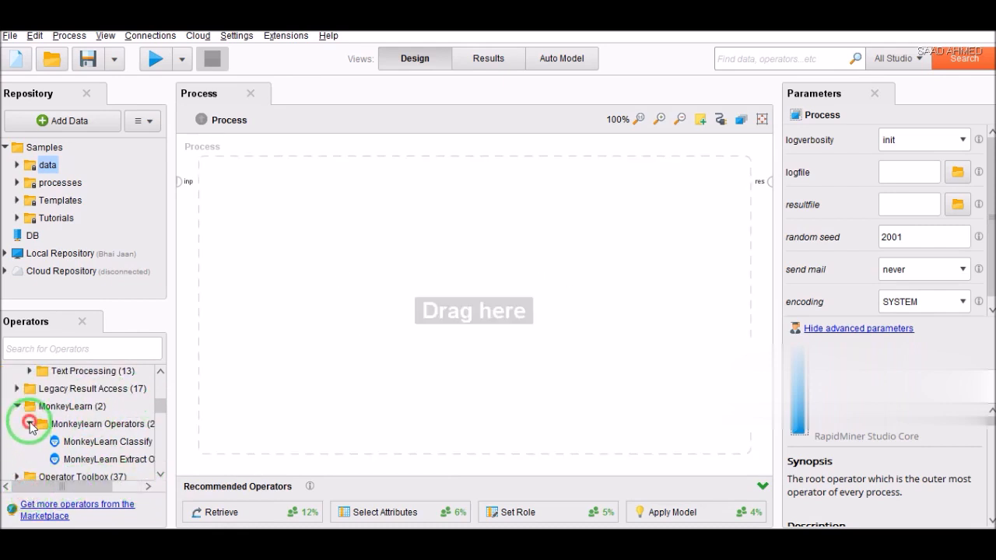
{"action": "left_click", "coordinate": [17, 406]}
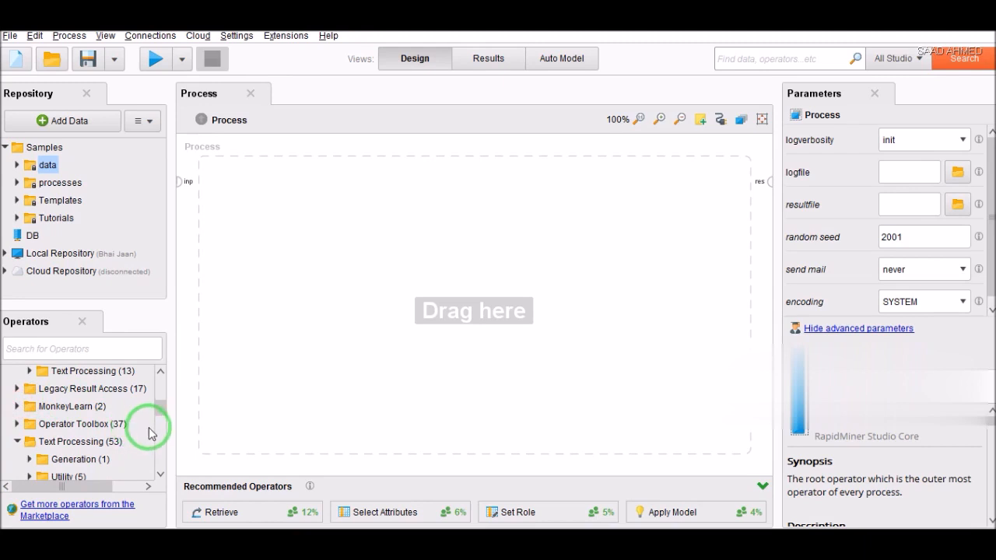
{"action": "left_click", "coordinate": [159, 381]}
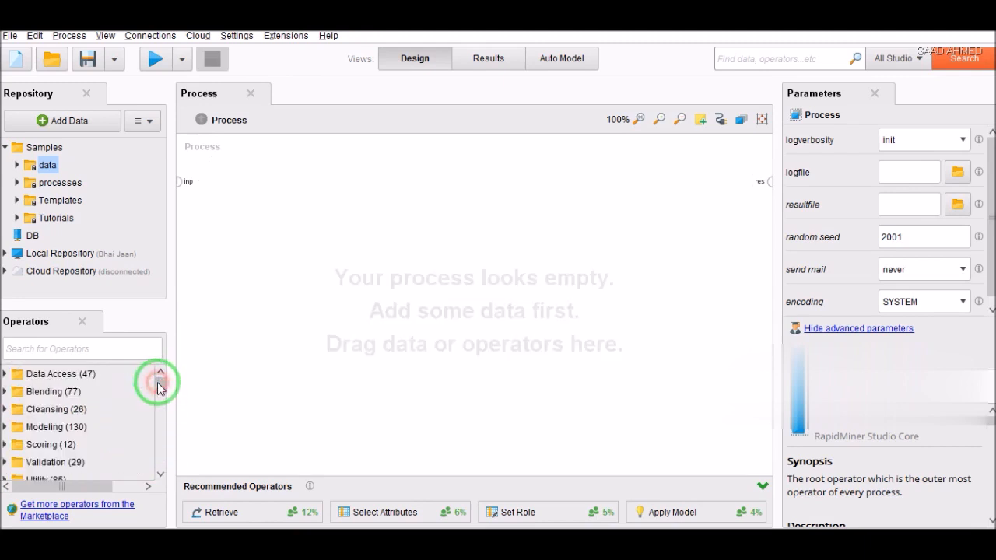
{"action": "left_click", "coordinate": [129, 354]}
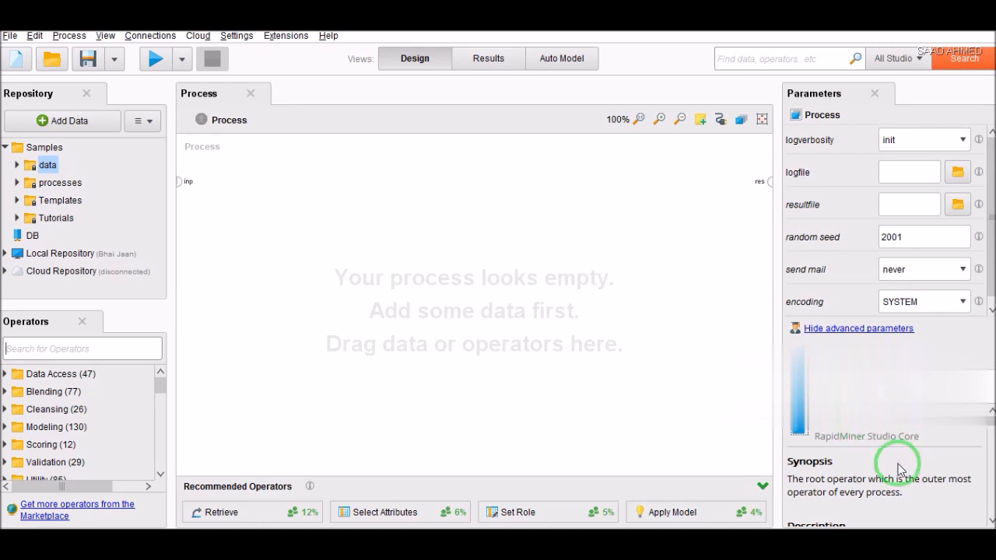
Read through the help text of the Process root operator, including its parameter descriptions, and return to the synopsis
{"action": "left_click", "coordinate": [992, 501]}
{"action": "left_click", "coordinate": [992, 501]}
{"action": "left_click", "coordinate": [992, 500]}
{"action": "left_click", "coordinate": [992, 500]}
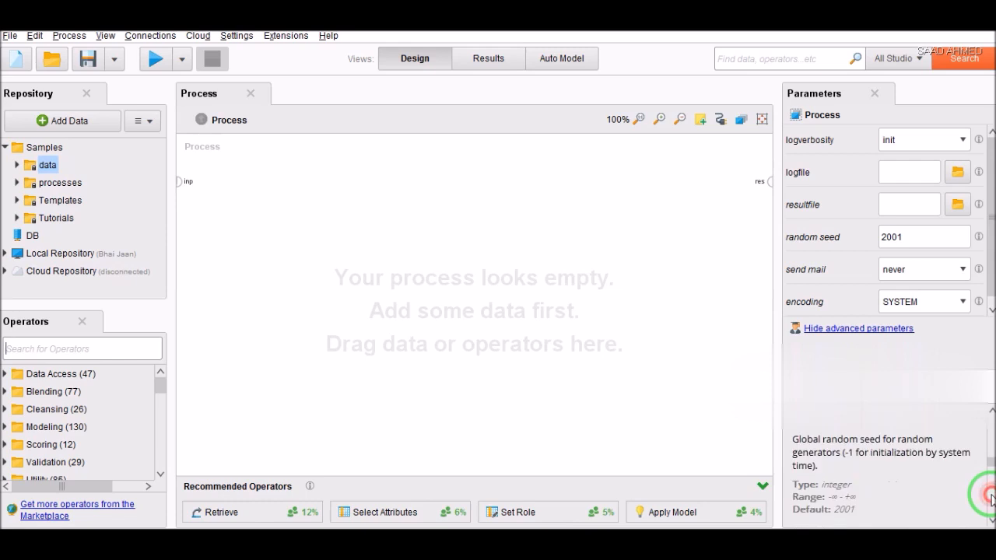
{"action": "left_click", "coordinate": [991, 427]}
{"action": "left_click", "coordinate": [991, 431]}
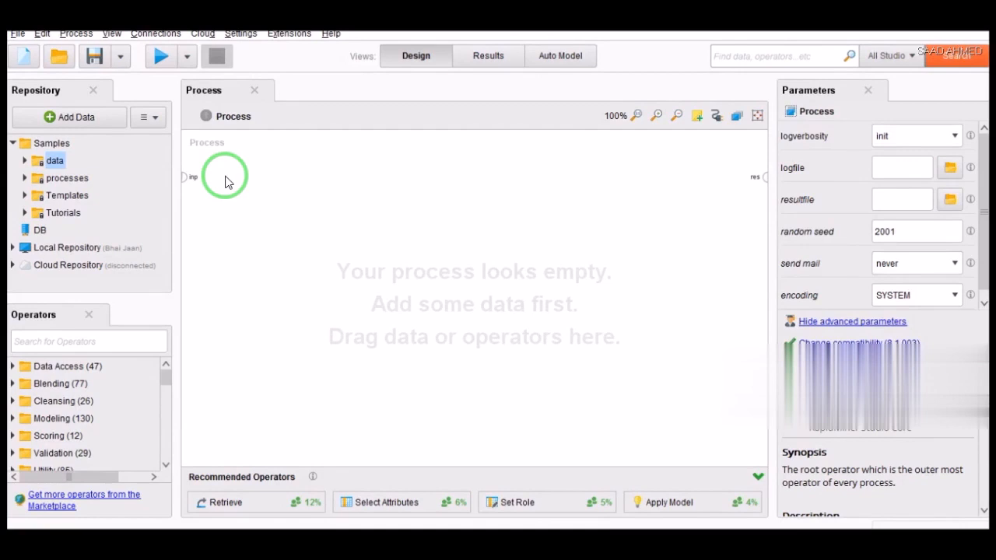
Create a new local repository with the alias Demo in the standard location
{"action": "left_click", "coordinate": [159, 122]}
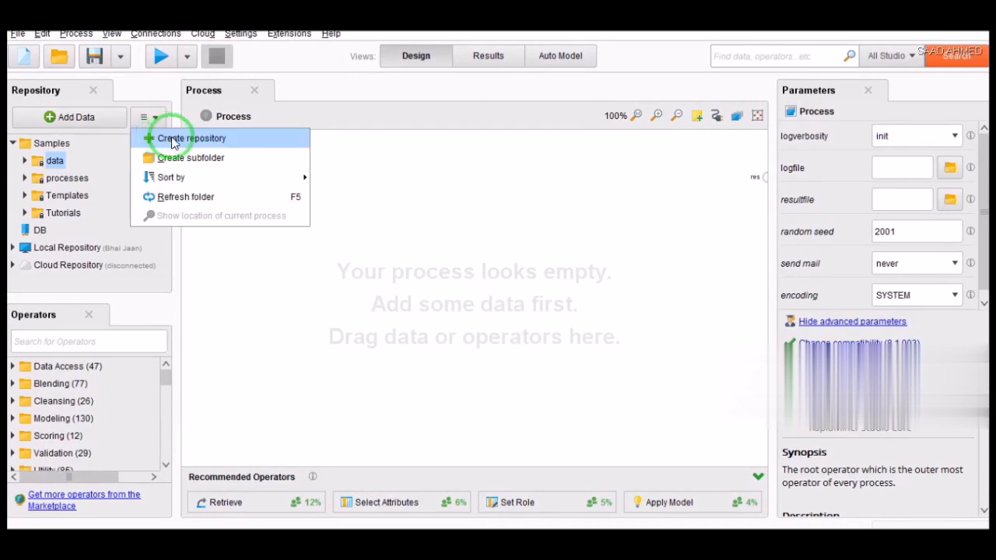
{"action": "left_click", "coordinate": [238, 140]}
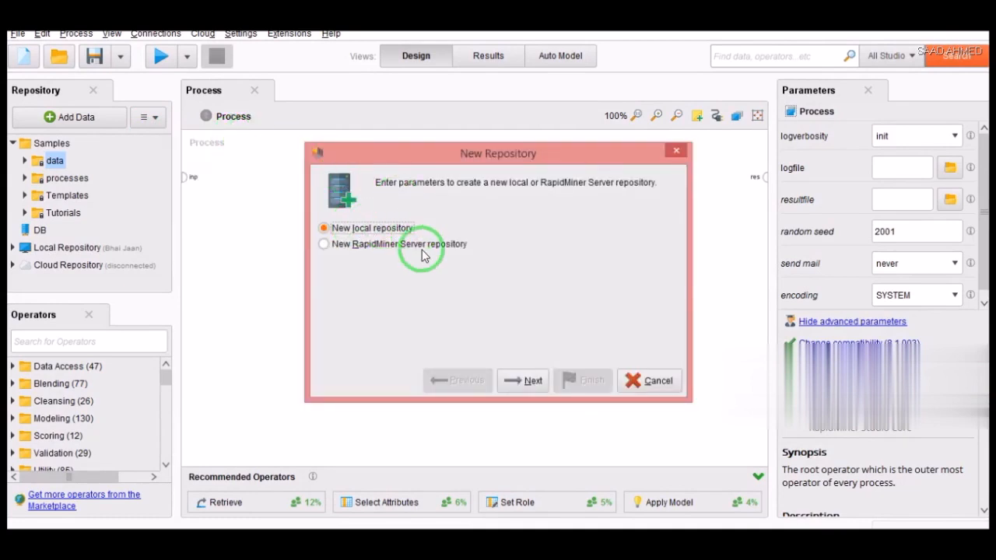
{"action": "left_click", "coordinate": [520, 381]}
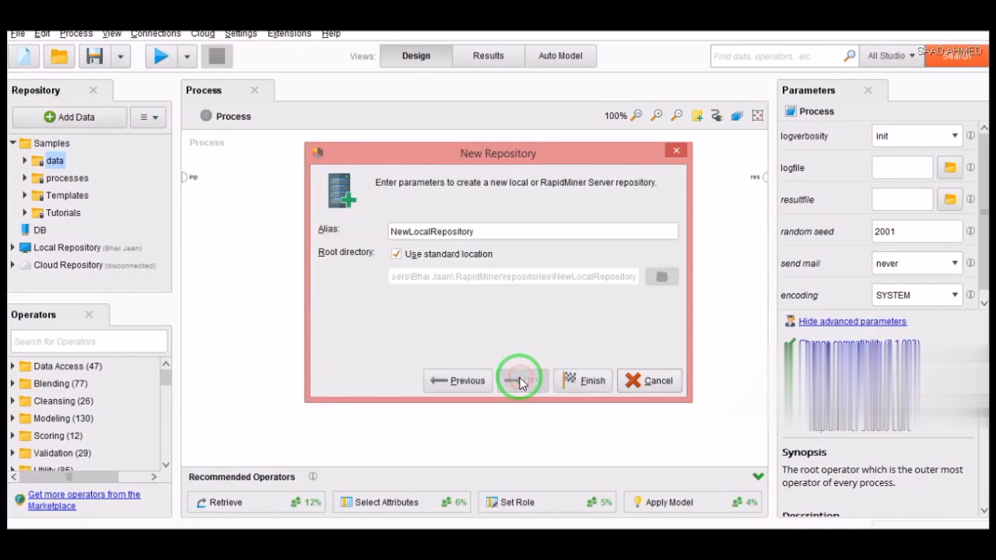
{"action": "double_click", "coordinate": [481, 230]}
{"action": "left_click", "coordinate": [481, 231]}
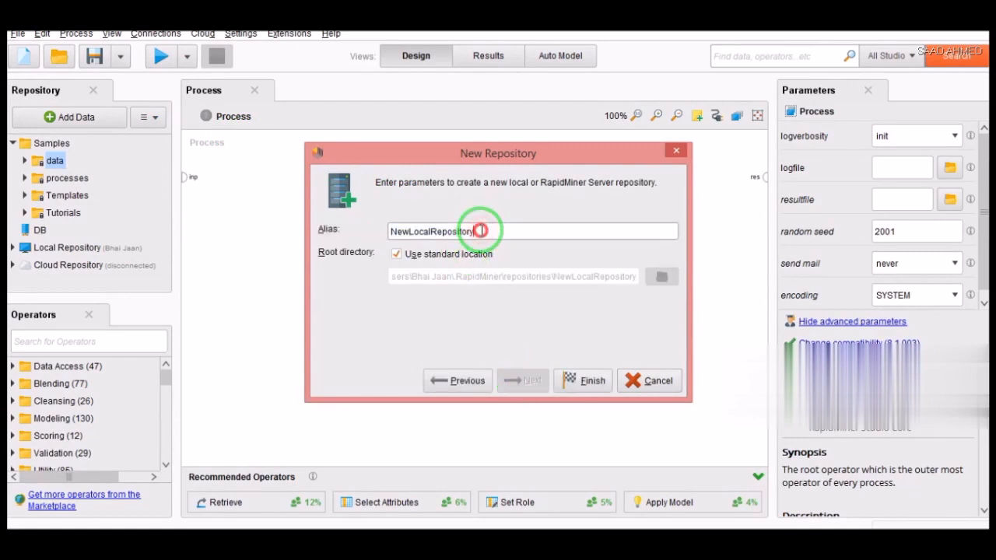
{"action": "double_click", "coordinate": [482, 230]}
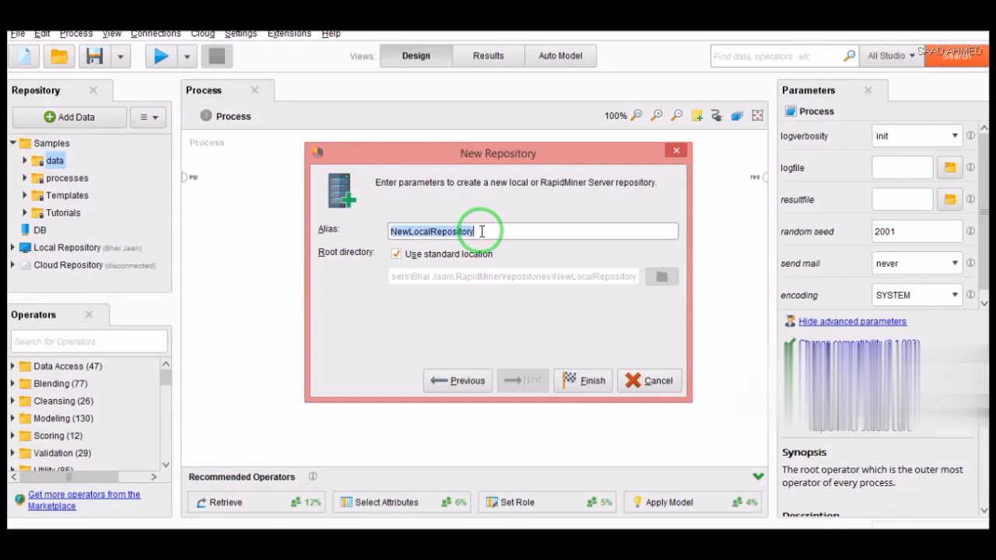
{"action": "type", "text": "Demo"}
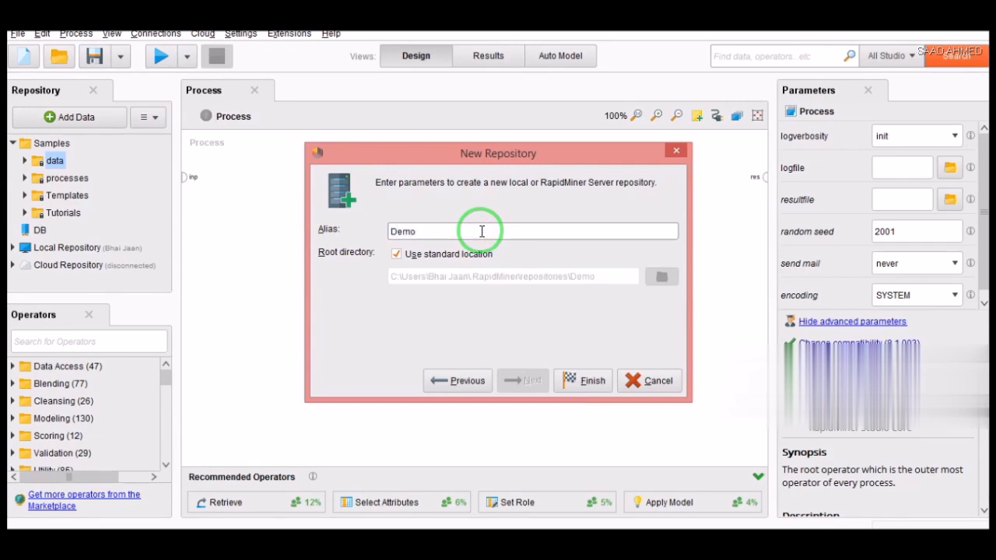
{"action": "left_click", "coordinate": [583, 380]}
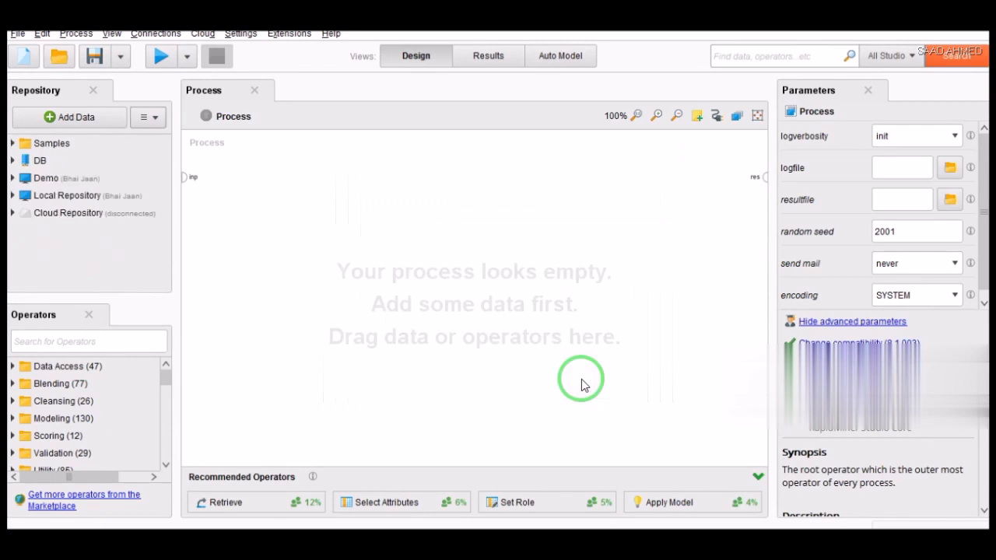
Store the current process in the Demo repository under the name Text Analysis
{"action": "right_click", "coordinate": [63, 179]}
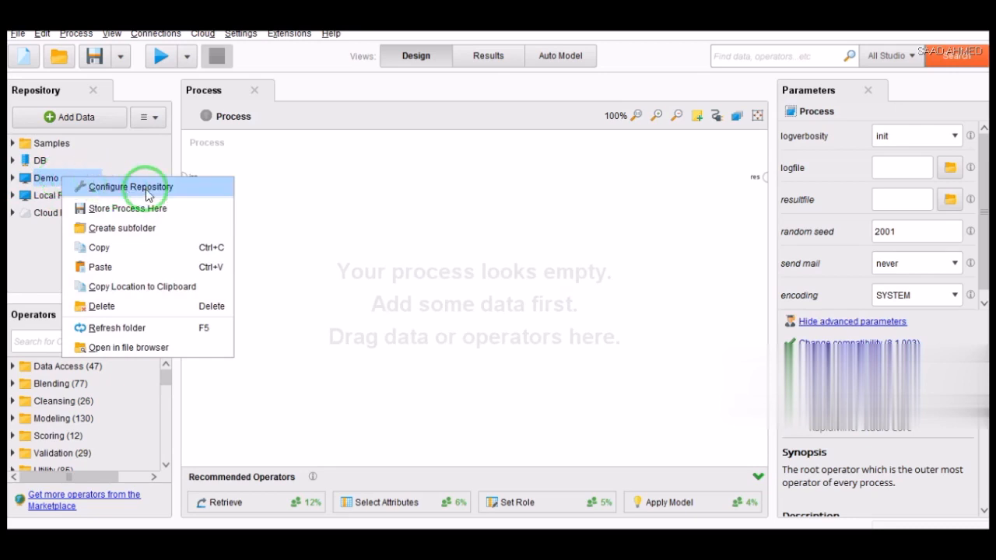
{"action": "left_click", "coordinate": [189, 211]}
{"action": "left_click", "coordinate": [372, 282]}
{"action": "type", "text": "Text Analysis"}
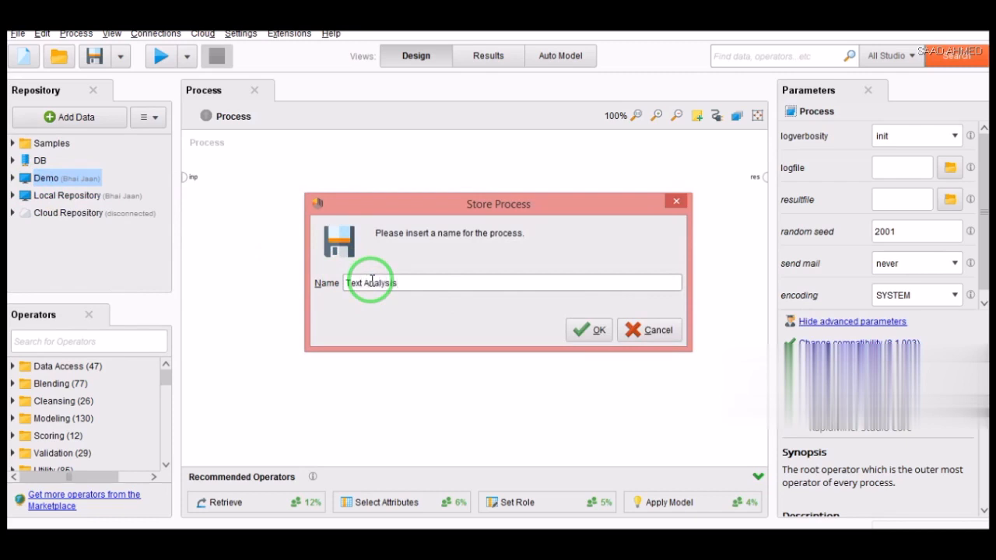
{"action": "left_click", "coordinate": [589, 329]}
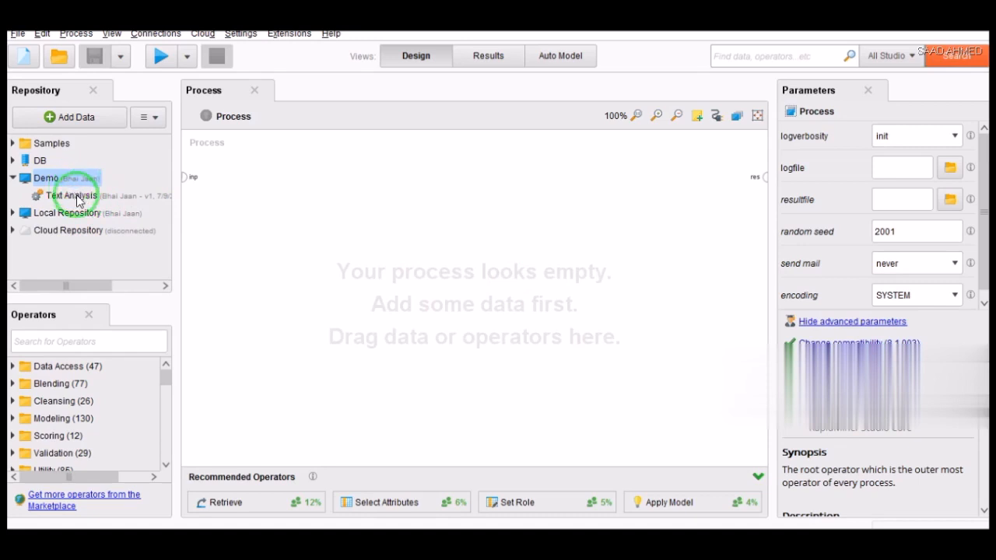
Search the operators for "process document" and add the Process Documents operator to the empty process
{"action": "left_click", "coordinate": [68, 336]}
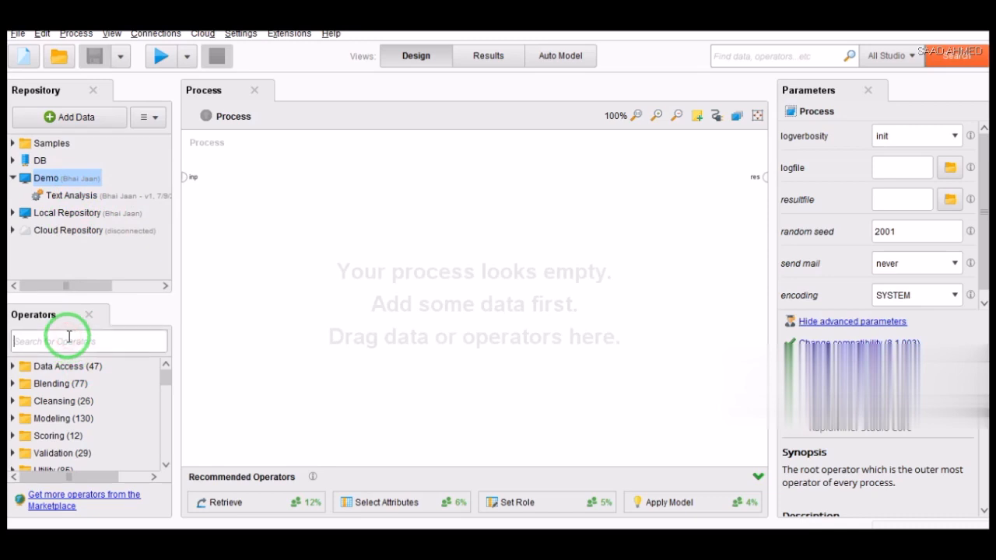
{"action": "type", "text": "process document"}
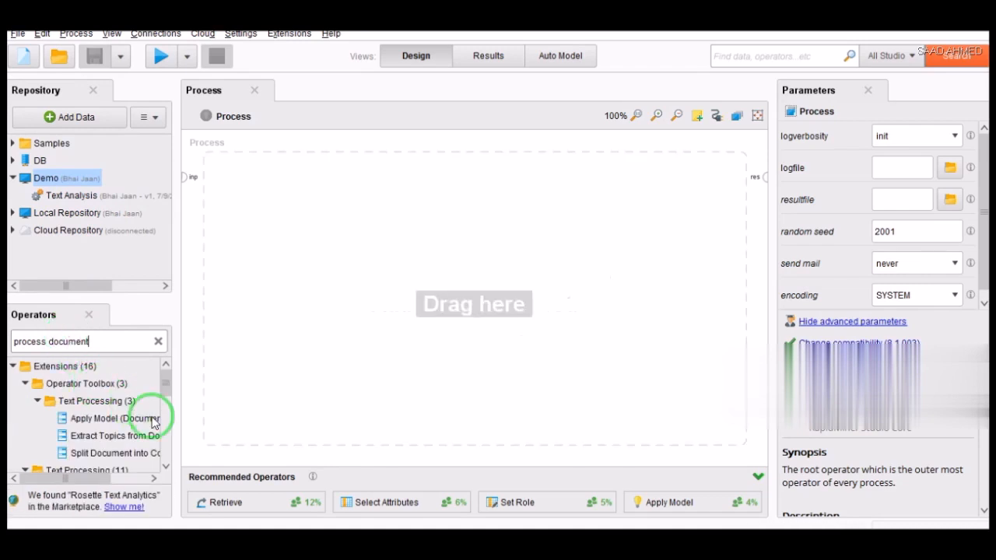
{"action": "scroll", "coordinate": [163, 467], "scroll_direction": "down", "scroll_amount": 5}
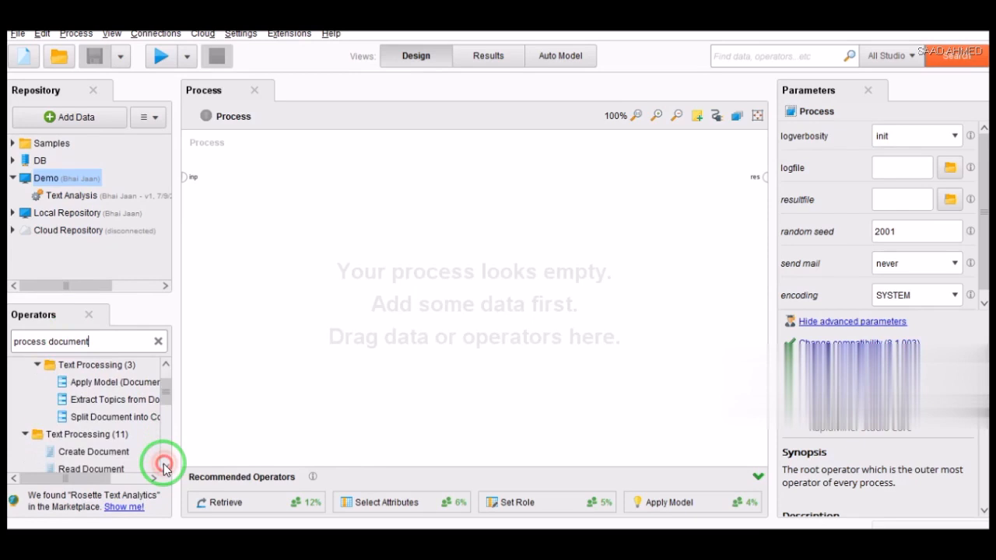
{"action": "scroll", "coordinate": [163, 467], "scroll_direction": "down", "scroll_amount": 2}
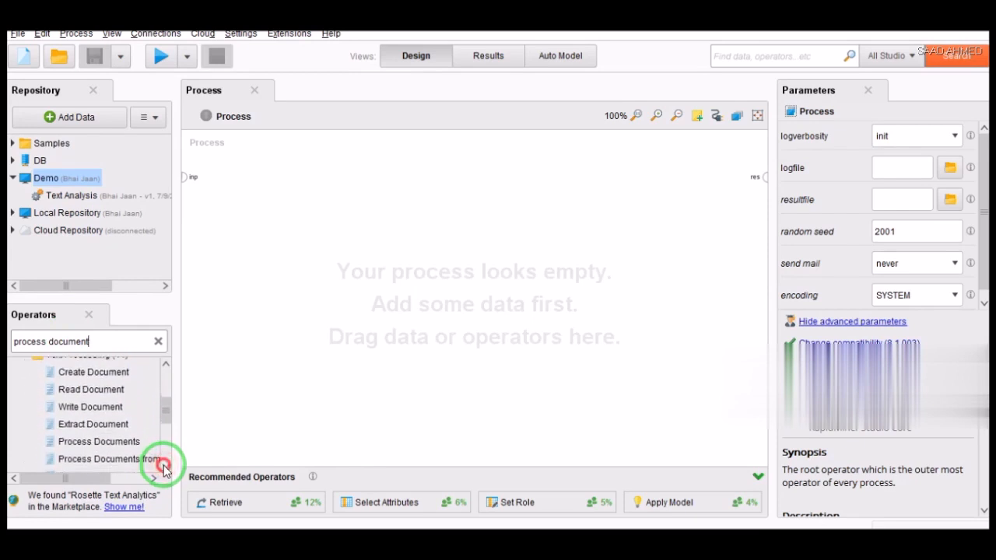
{"action": "mouse_move", "coordinate": [163, 465]}
{"action": "left_mouse_down"}
{"action": "mouse_move", "coordinate": [152, 478]}
{"action": "mouse_move", "coordinate": [148, 455]}
{"action": "mouse_move", "coordinate": [164, 470]}
{"action": "left_mouse_up"}
{"action": "left_click", "coordinate": [165, 467]}
{"action": "left_click", "coordinate": [166, 467]}
{"action": "left_click", "coordinate": [165, 472]}
{"action": "left_click_drag", "start_coordinate": [105, 424], "coordinate": [85, 404]}
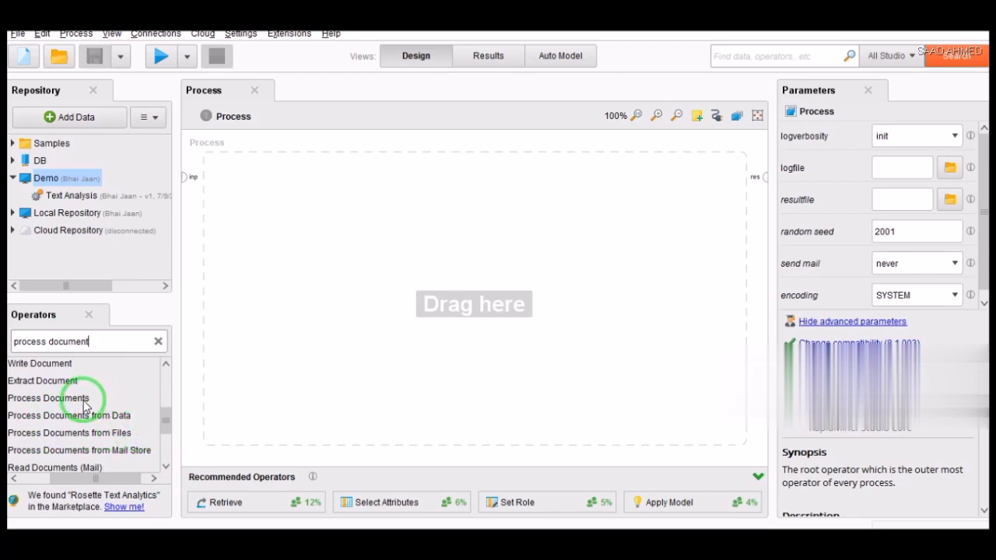
{"action": "left_click", "coordinate": [86, 402]}
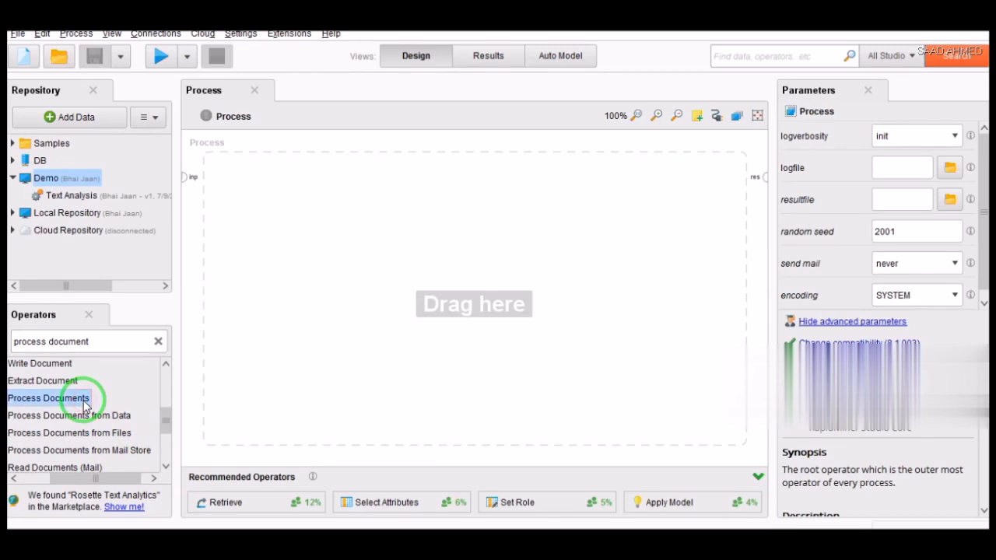
{"action": "left_click", "coordinate": [86, 405]}
{"action": "left_click_drag", "start_coordinate": [86, 404], "coordinate": [245, 191]}
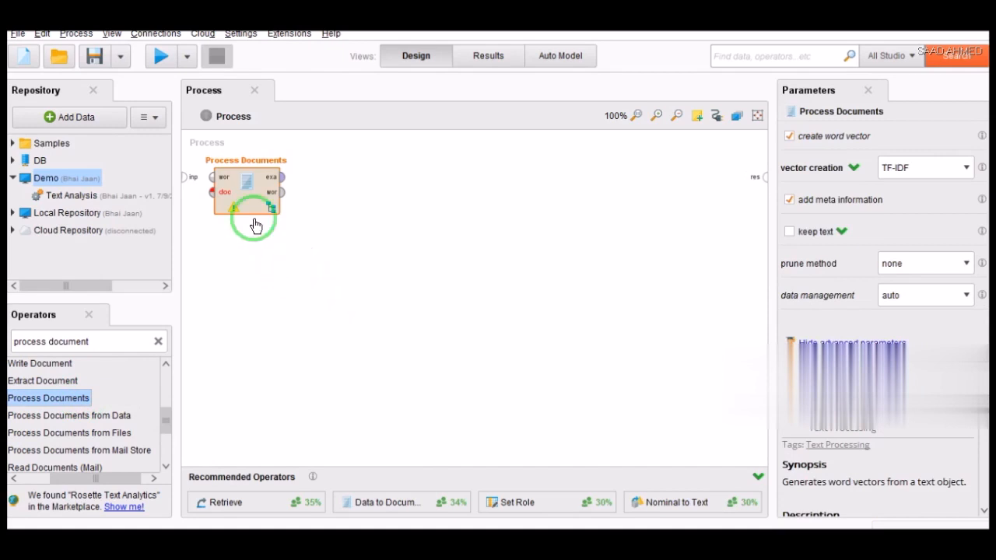
Move the Process Documents operator to the middle of the process canvas, leaving free space before its input ports
{"action": "left_click_drag", "start_coordinate": [246, 203], "coordinate": [340, 237]}
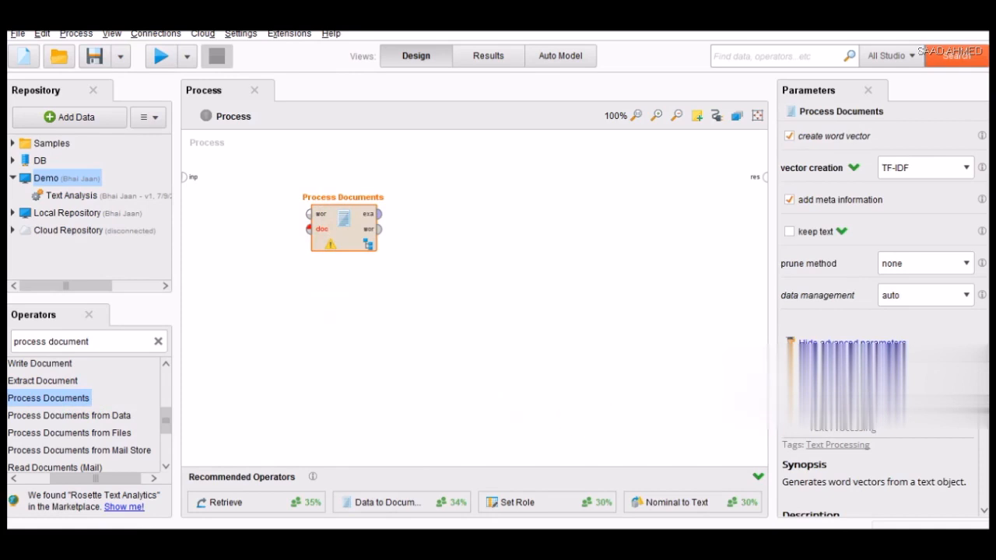
{"action": "left_click", "coordinate": [610, 317]}
{"action": "left_click_drag", "start_coordinate": [328, 225], "coordinate": [459, 212]}
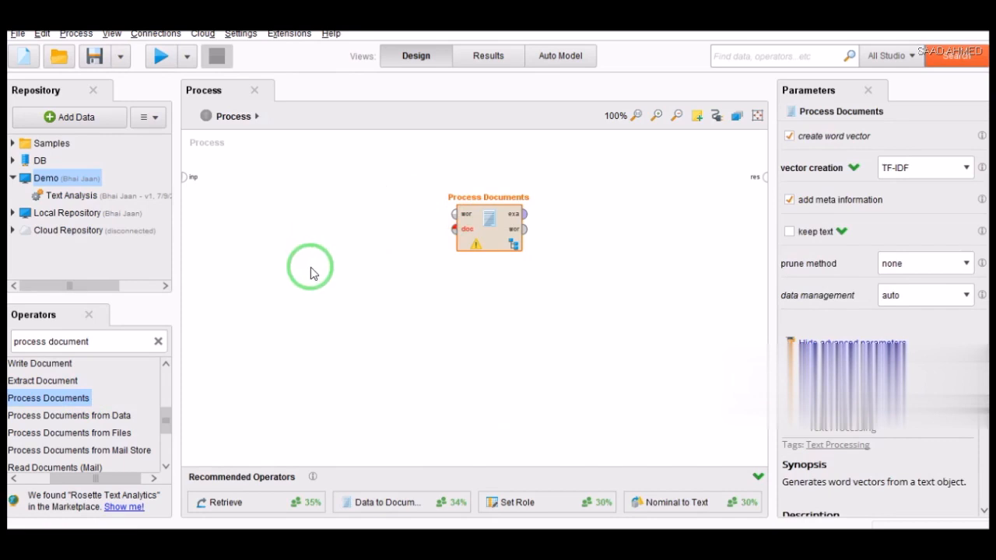
Search the operators for "create document" and add the Create Document operator in the free space before Process Documents
{"action": "left_click", "coordinate": [45, 343]}
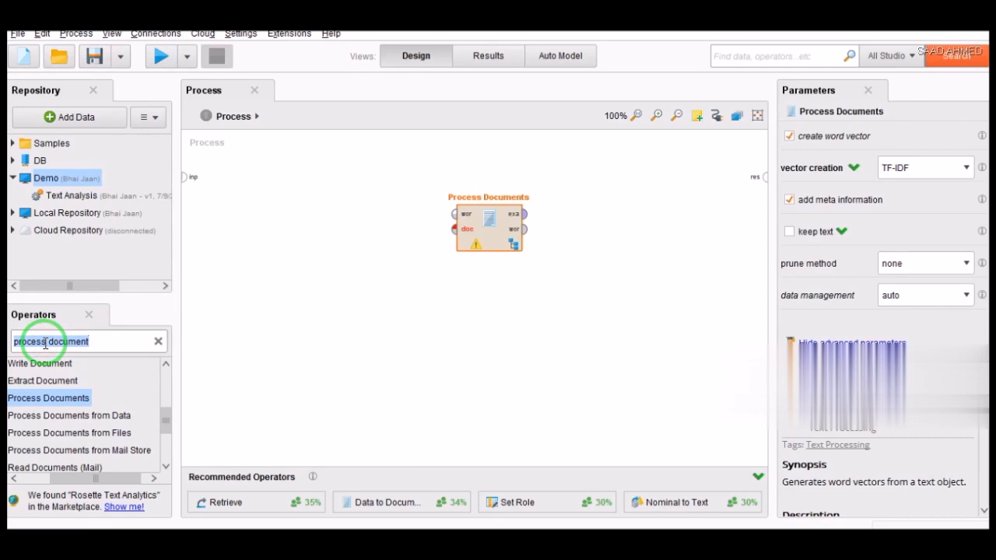
{"action": "left_click", "coordinate": [45, 344]}
{"action": "key", "text": "BackSpace"}
{"action": "key", "text": "BackSpace"}
{"action": "key", "text": "BackSpace"}
{"action": "key", "text": "BackSpace"}
{"action": "key", "text": "BackSpace"}
{"action": "key", "text": "BackSpace"}
{"action": "key", "text": "BackSpace"}
{"action": "key", "text": "BackSpace"}
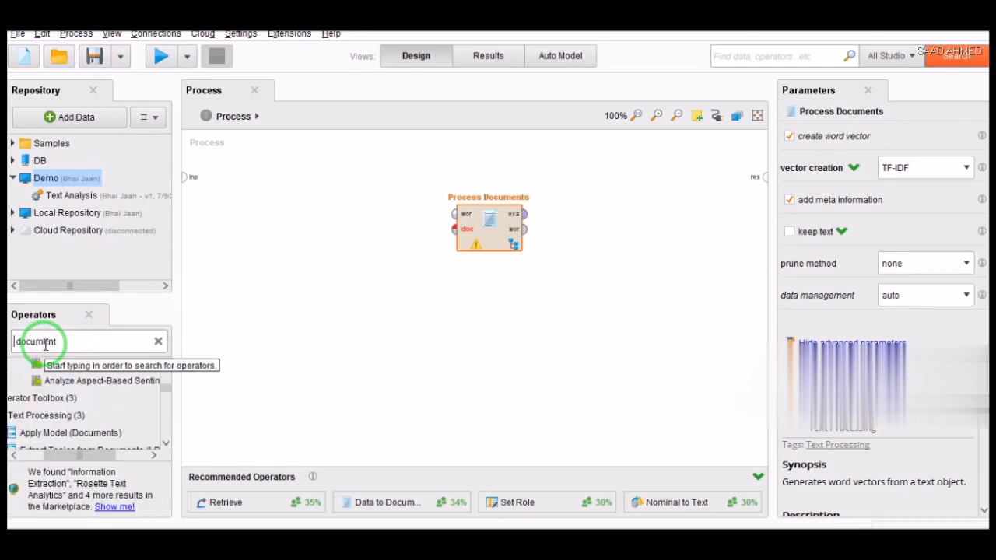
{"action": "type", "text": "create"}
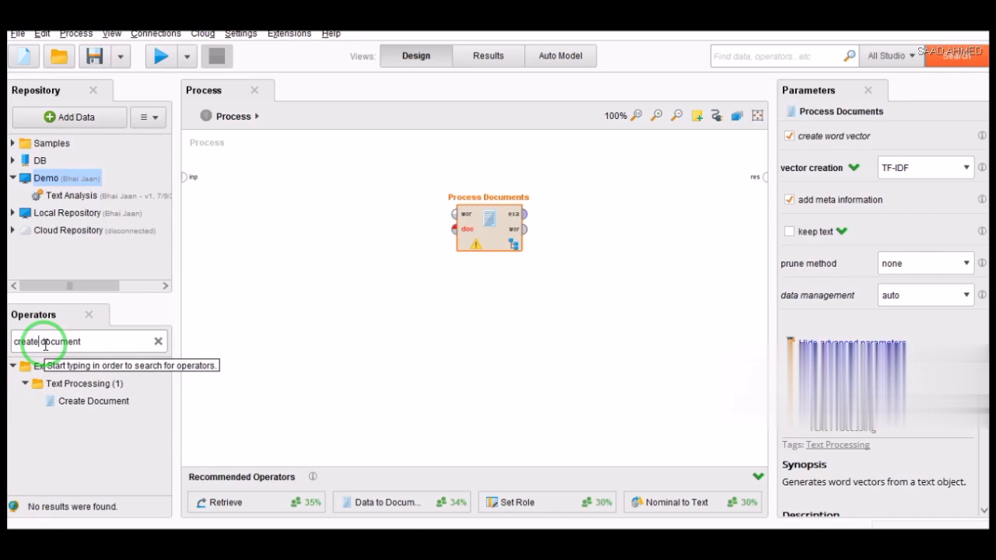
{"action": "double_click", "coordinate": [92, 401]}
{"action": "left_click_drag", "start_coordinate": [340, 186], "coordinate": [291, 218]}
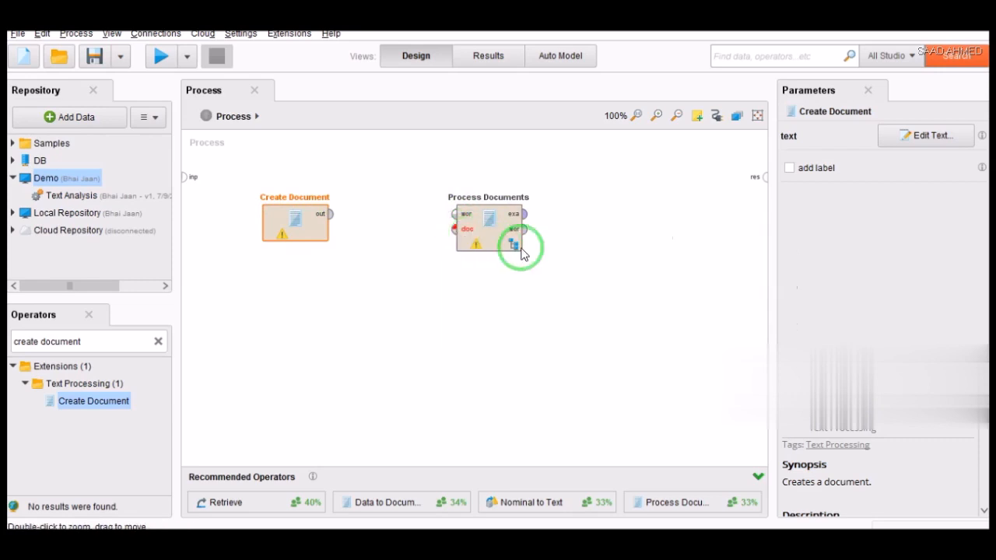
Enter six lines of sample sentences as the Create Document text, from "This is NLP Class" to "This lecture is very boring", and review them
{"action": "mouse_move", "coordinate": [531, 216]}
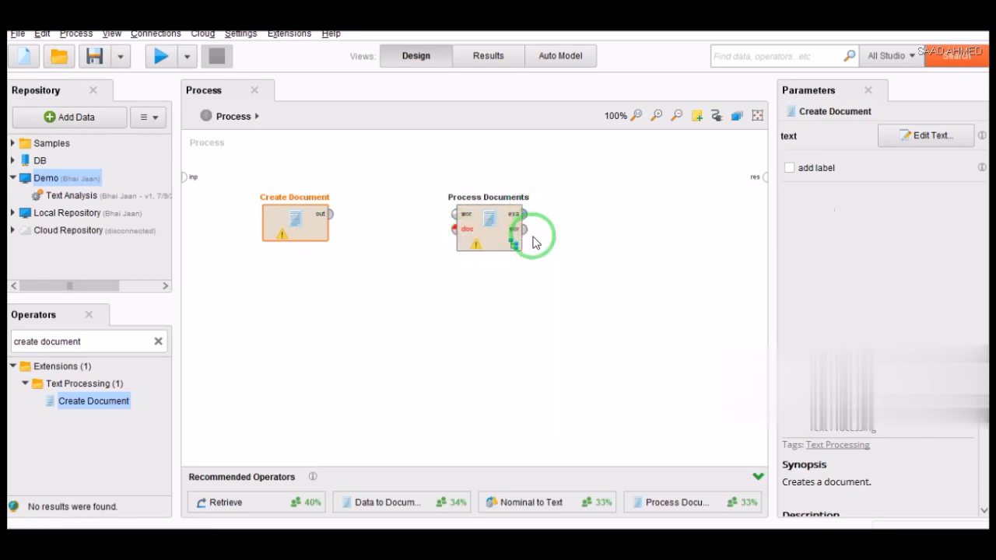
{"action": "mouse_move", "coordinate": [529, 235]}
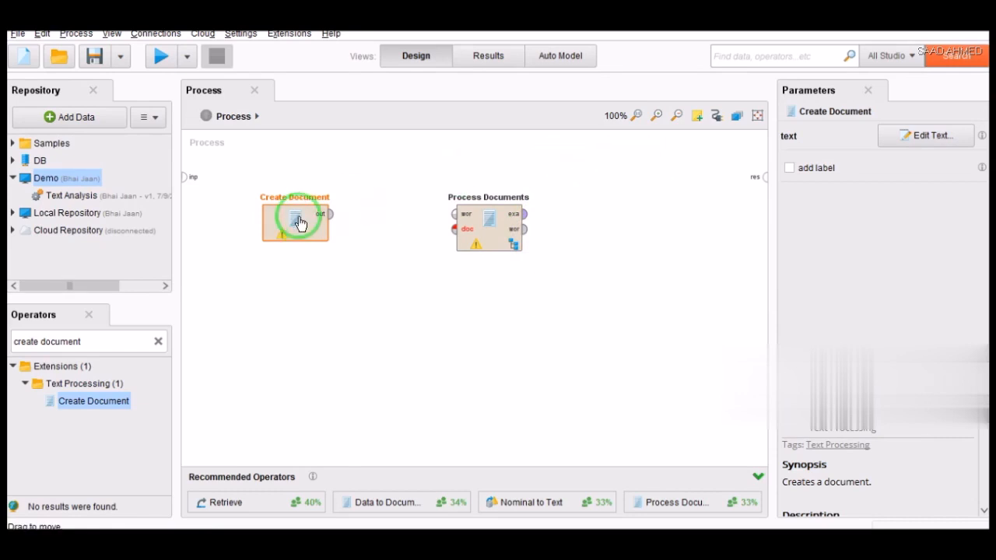
{"action": "left_click", "coordinate": [925, 137]}
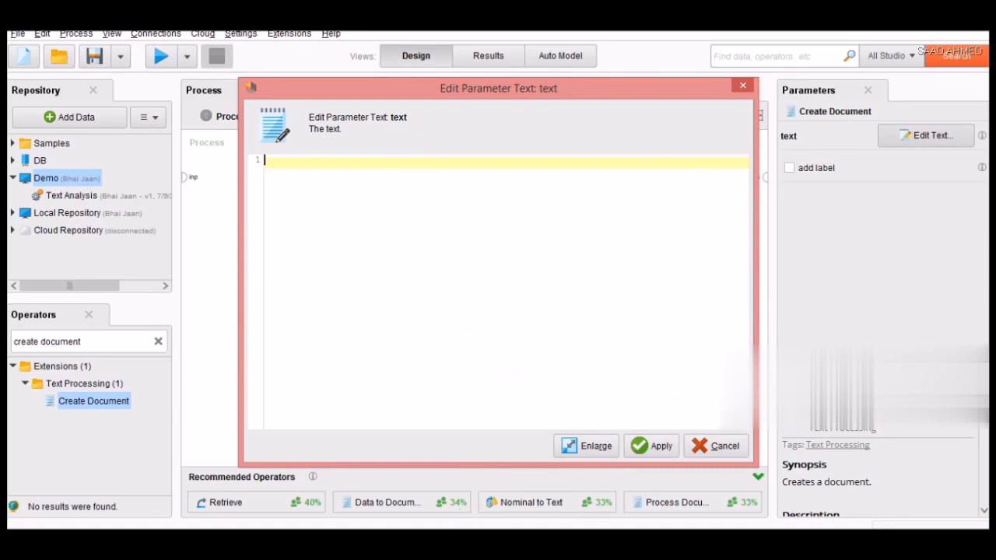
{"action": "type", "text": "This is NLP Class the cat is on the table we are not going to university this situation is not good we must become honest and hardworking This lecture is very boring"}
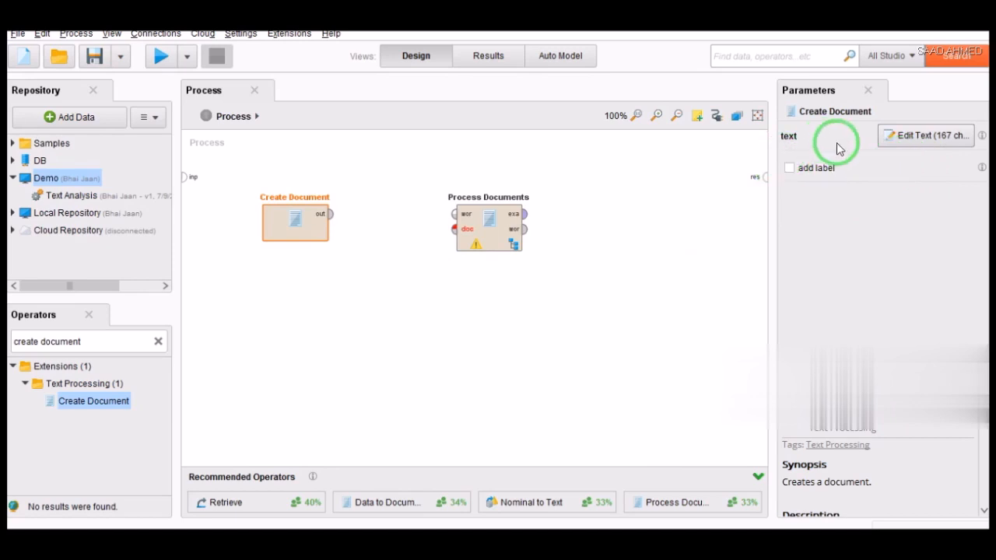
{"action": "left_click", "coordinate": [923, 138]}
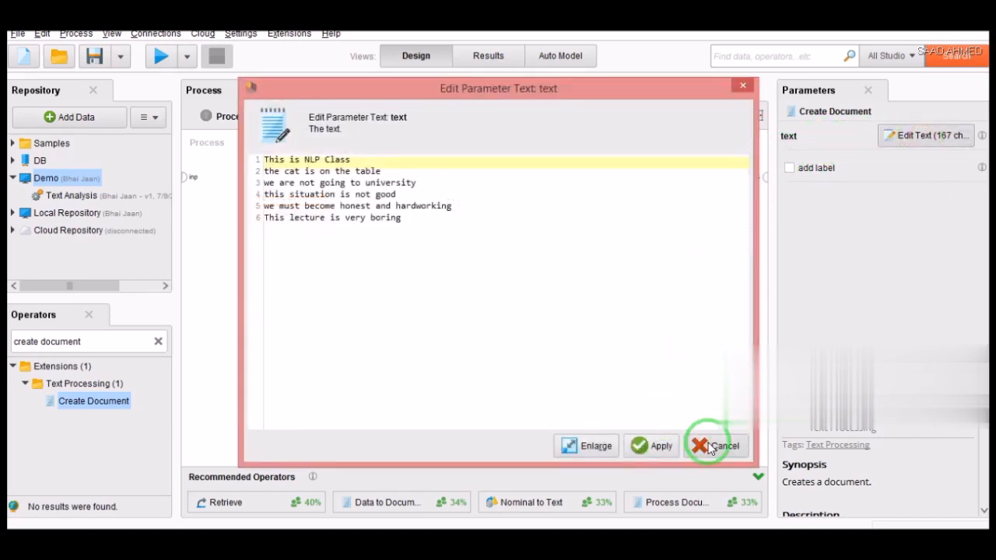
{"action": "left_click", "coordinate": [700, 442]}
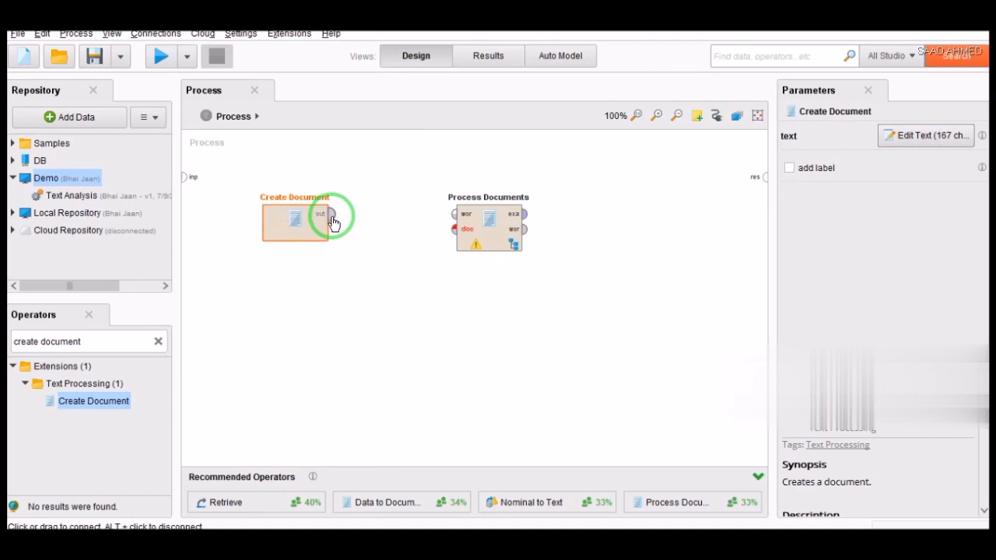
Connect the Create Document output to the doc input of Process Documents, and its exa and wor outputs to the process results
{"action": "left_click_drag", "start_coordinate": [333, 224], "coordinate": [455, 230]}
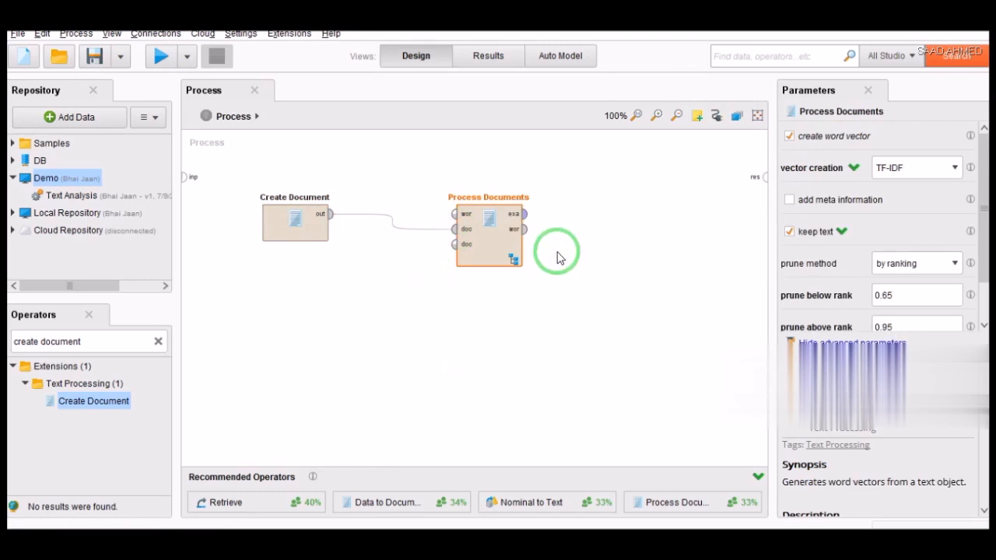
{"action": "mouse_move", "coordinate": [527, 220]}
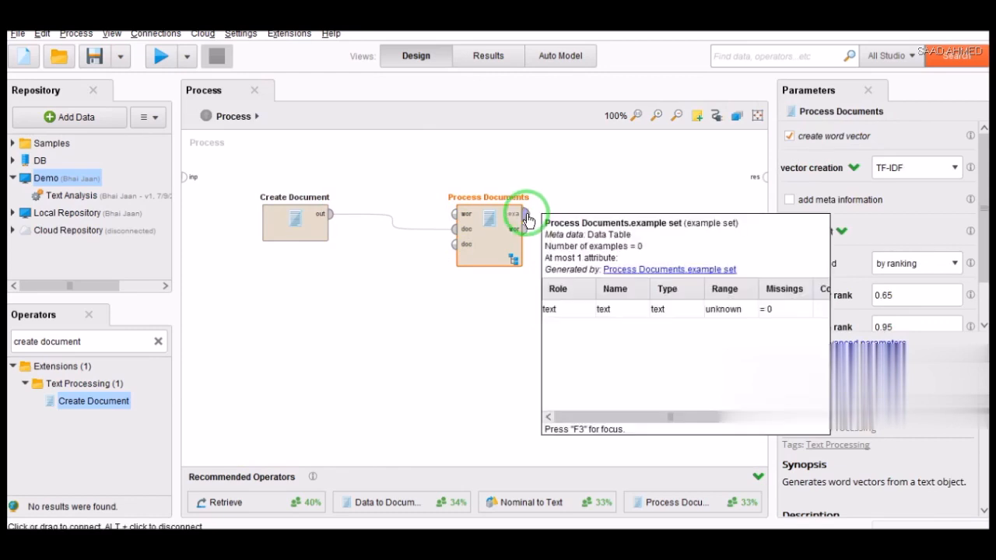
{"action": "left_click_drag", "start_coordinate": [527, 220], "coordinate": [764, 179]}
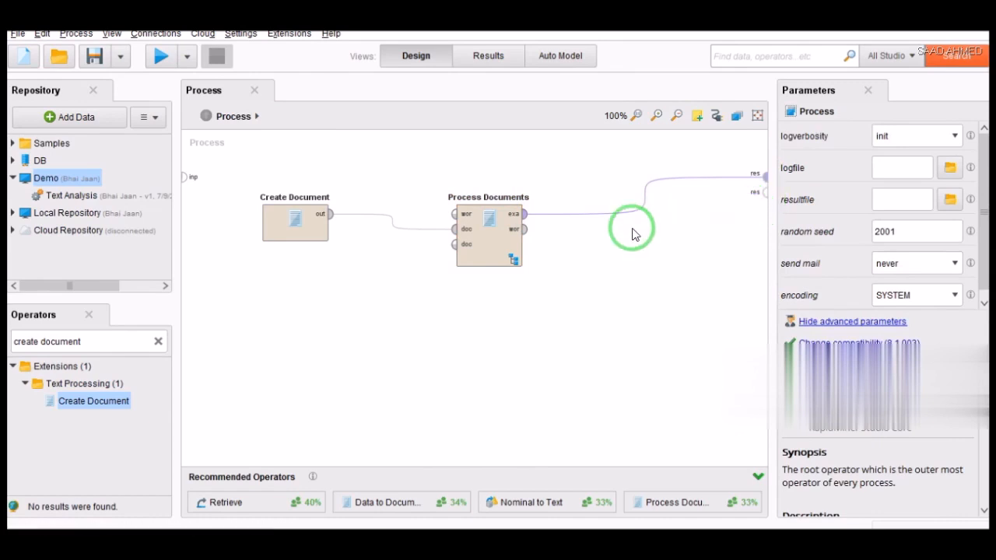
{"action": "left_click", "coordinate": [525, 228]}
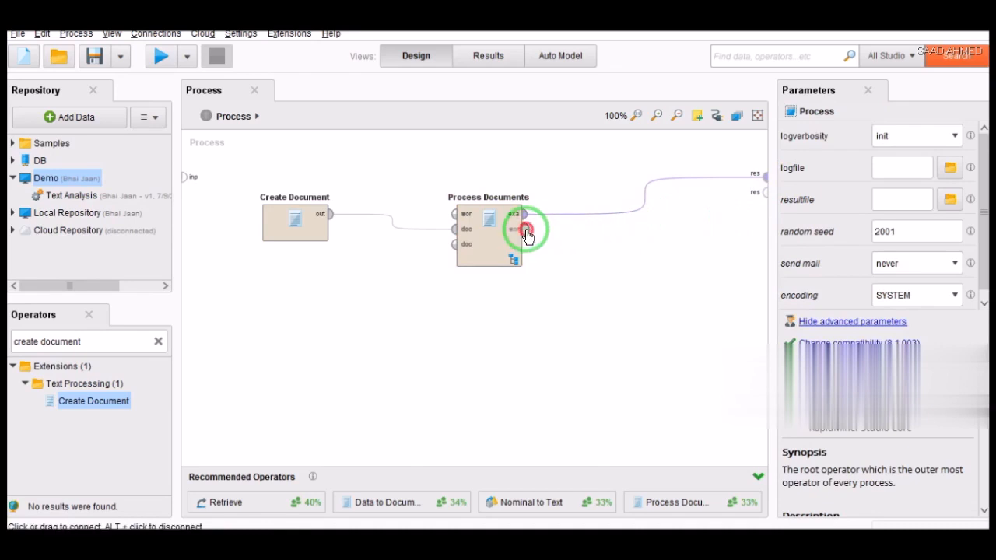
{"action": "left_click_drag", "start_coordinate": [651, 238], "coordinate": [762, 191]}
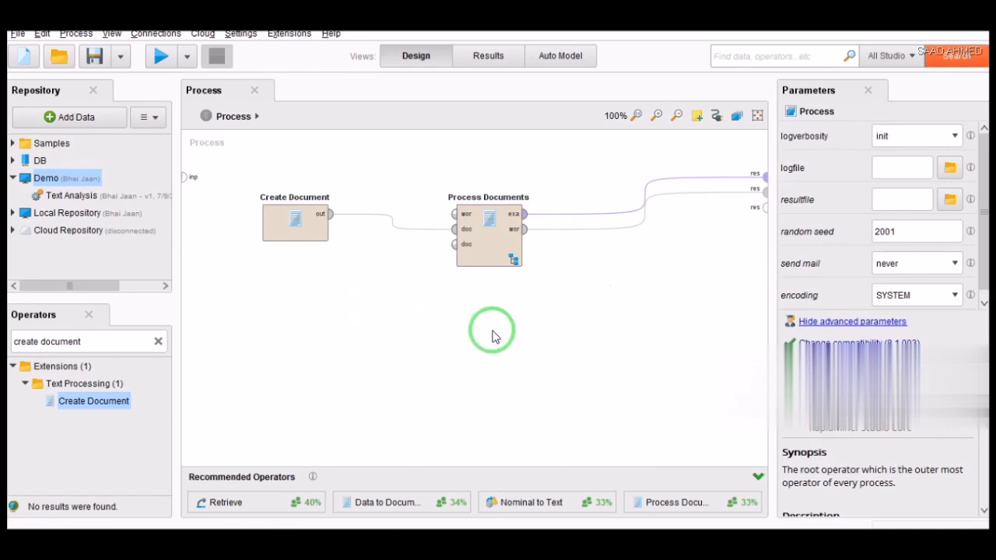
Open the subprocess inside Process Documents and set the Tokenize operator's mode to non letters
{"action": "double_click", "coordinate": [493, 247]}
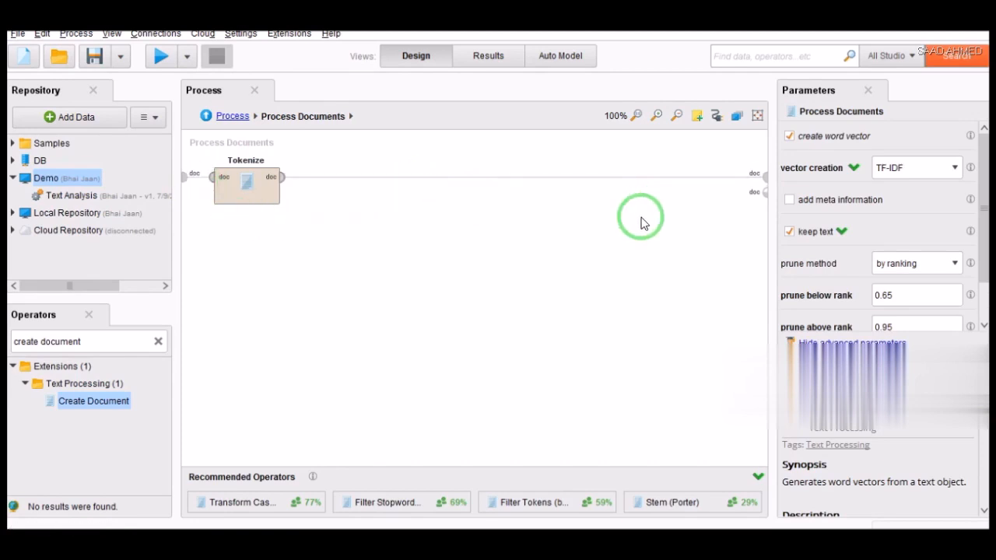
{"action": "left_click", "coordinate": [254, 190]}
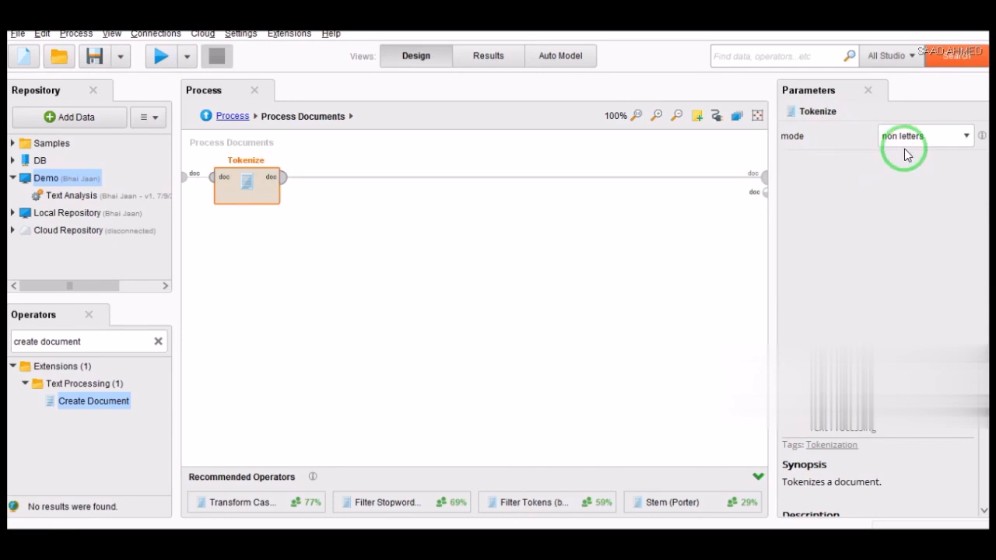
{"action": "left_click", "coordinate": [967, 137]}
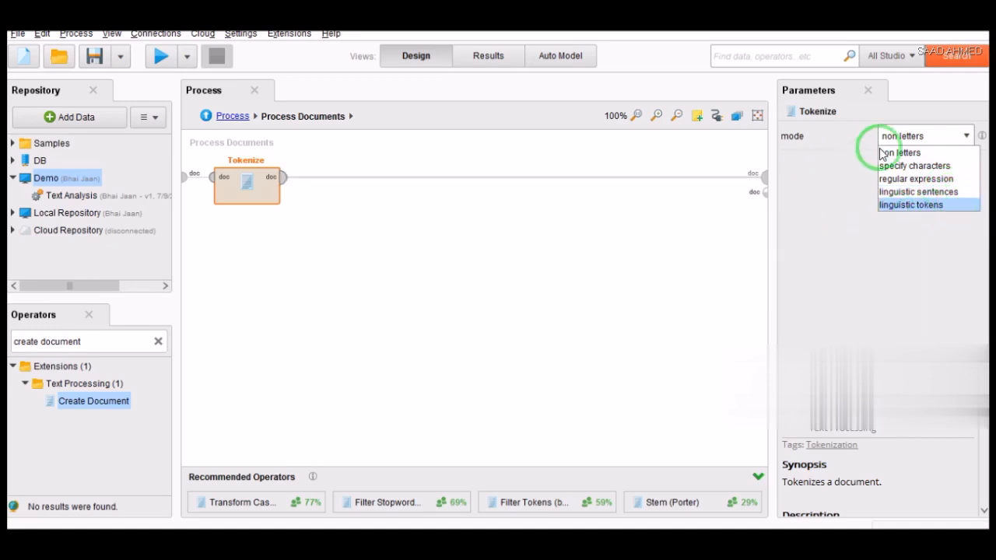
{"action": "left_click", "coordinate": [933, 151]}
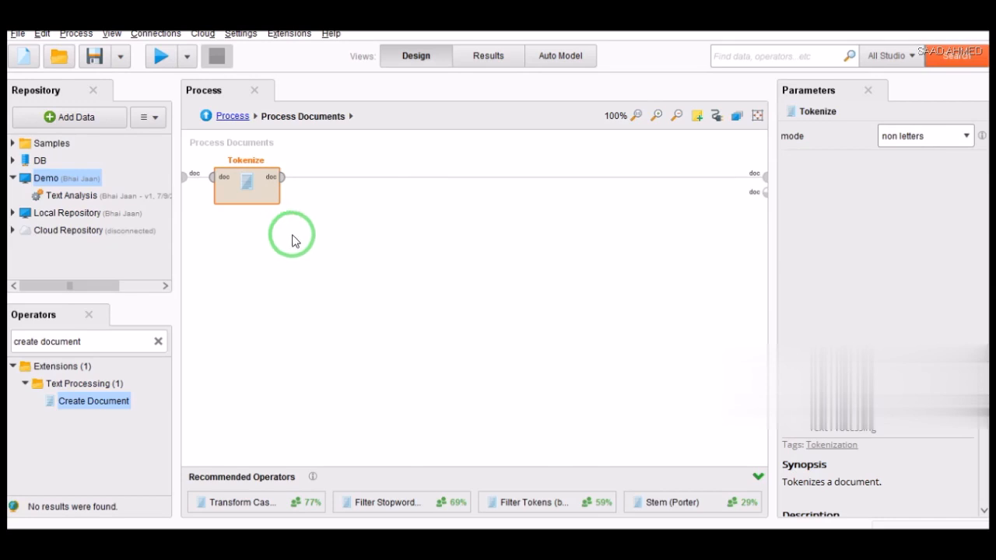
Search the operators for "tokeniza", add a second Tokenize operator below the existing one and delete it again
{"action": "mouse_move", "coordinate": [333, 189]}
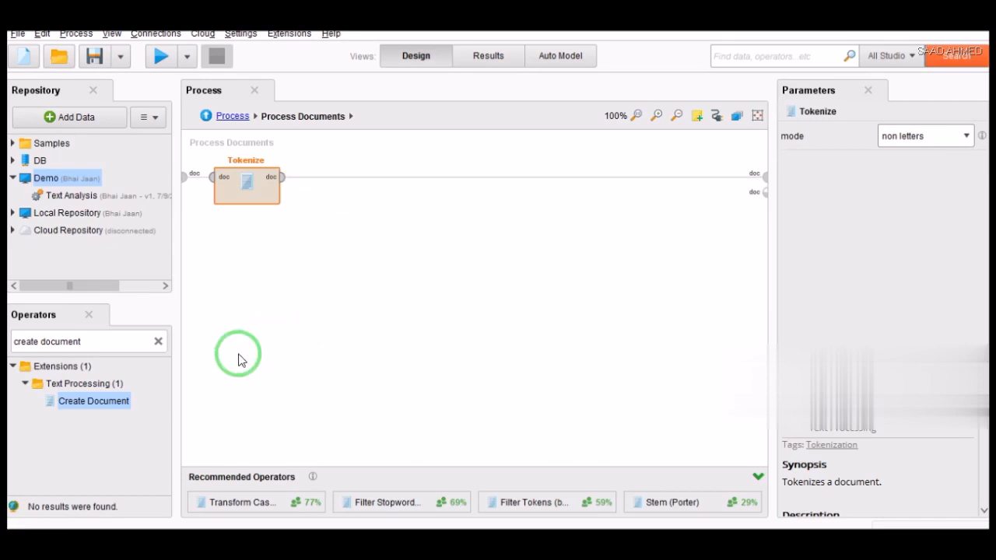
{"action": "left_click", "coordinate": [114, 340]}
{"action": "left_click", "coordinate": [114, 339]}
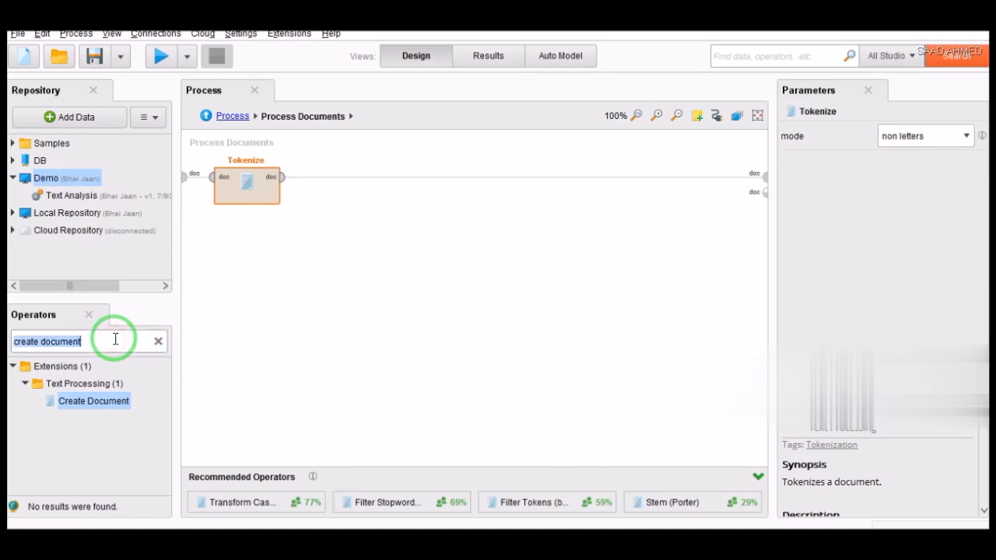
{"action": "type", "text": "token"}
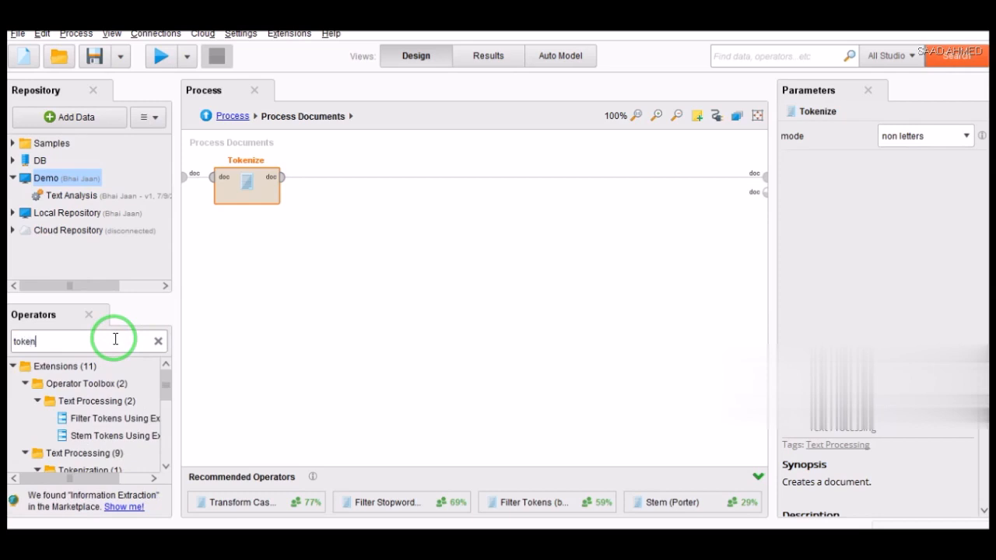
{"action": "type", "text": "iza"}
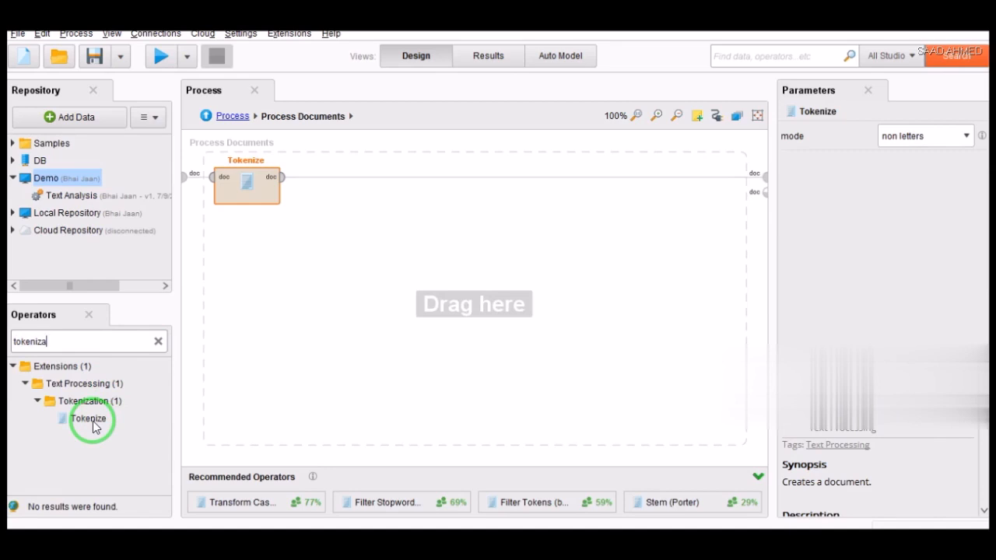
{"action": "double_click", "coordinate": [88, 419]}
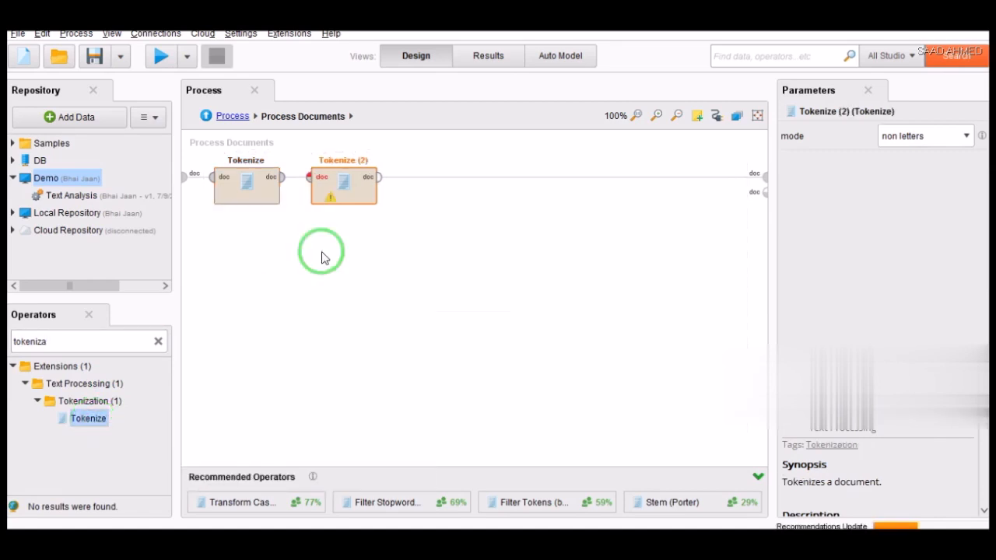
{"action": "left_click_drag", "start_coordinate": [345, 195], "coordinate": [363, 319]}
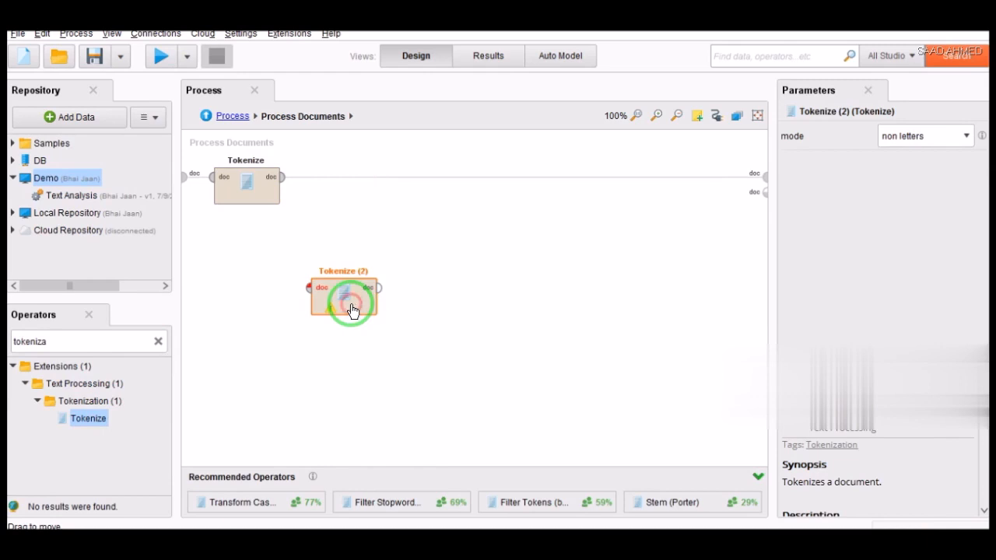
{"action": "key", "text": "Delete"}
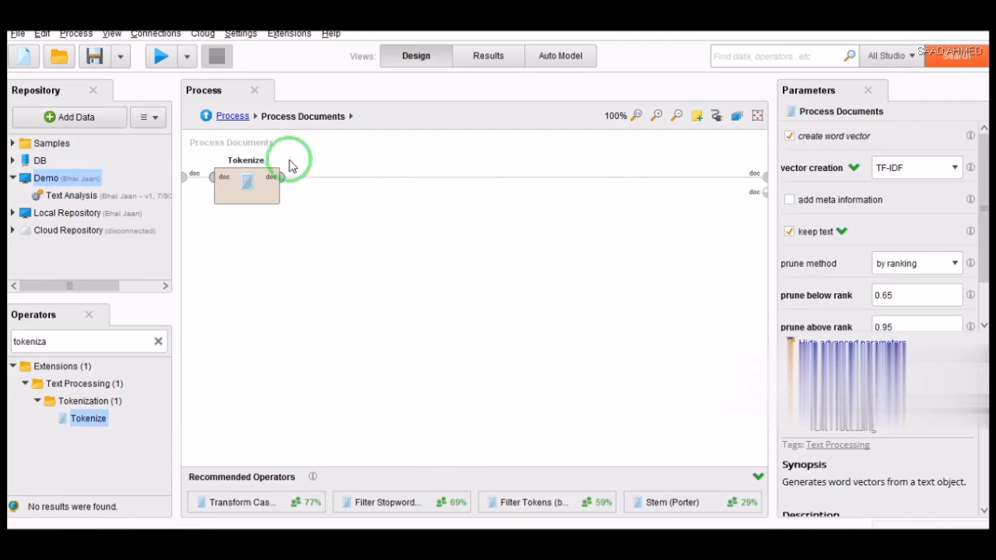
Run the top-level process locally and view its ExampleSet and WordList results
{"action": "left_click", "coordinate": [233, 116]}
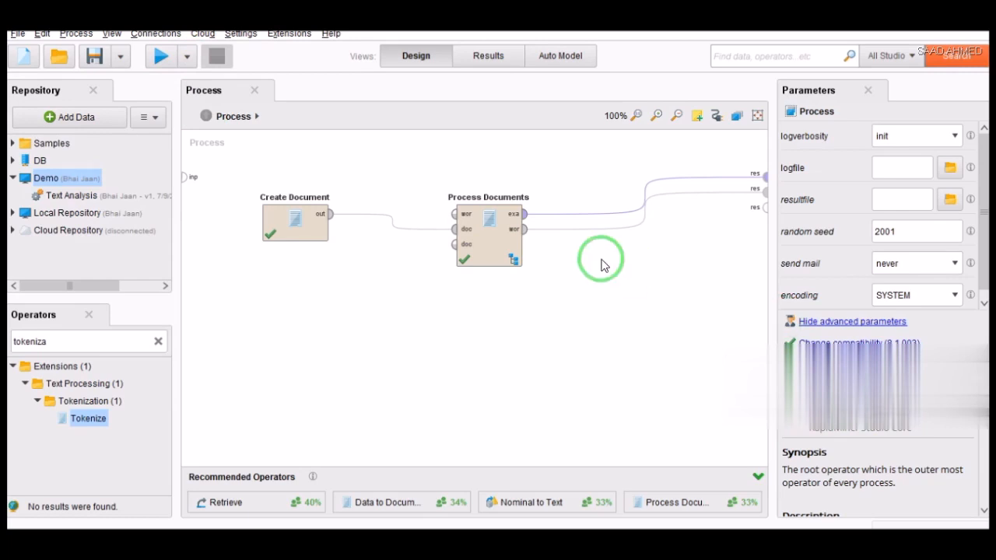
{"action": "left_click", "coordinate": [187, 58]}
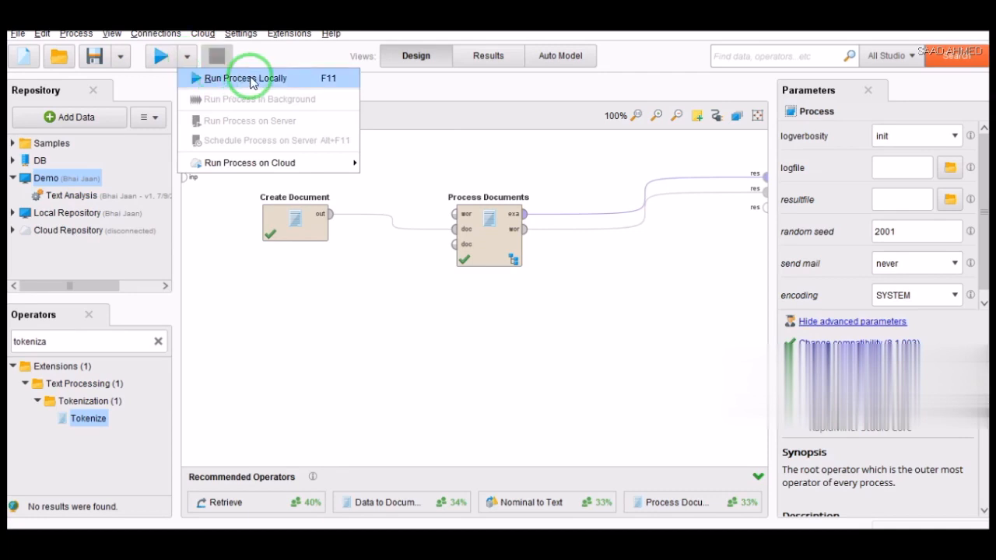
{"action": "left_click", "coordinate": [308, 81]}
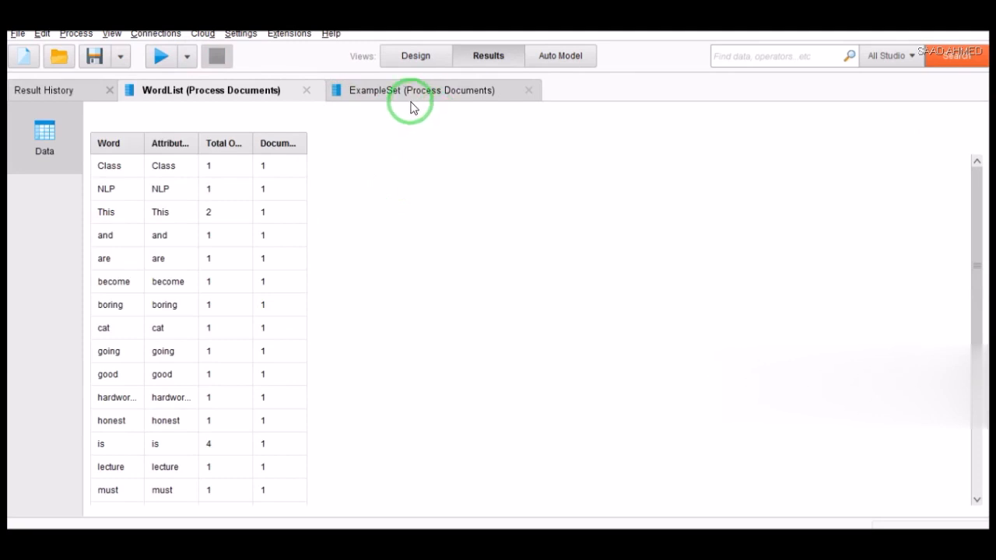
{"action": "left_click", "coordinate": [435, 95]}
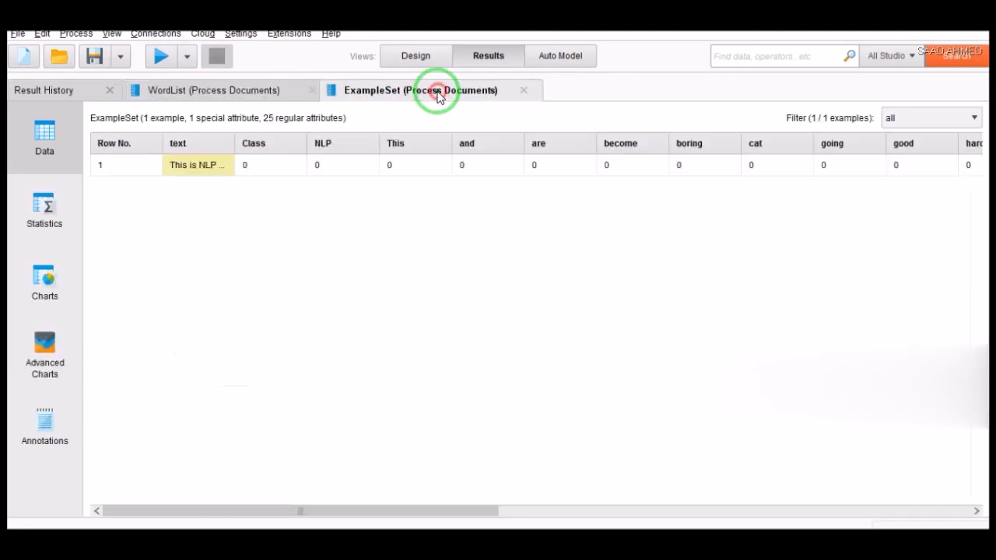
{"action": "left_click", "coordinate": [244, 93]}
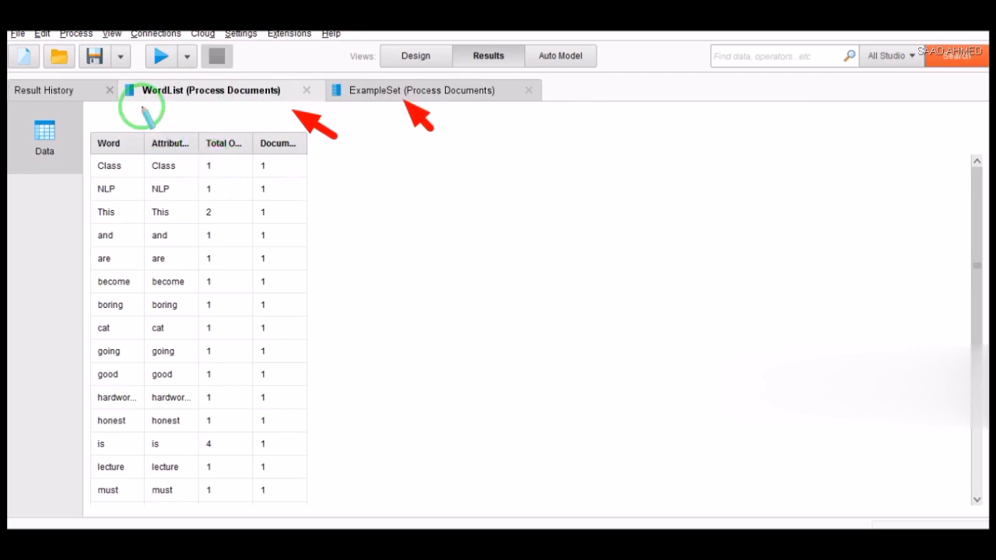
{"action": "left_click_drag", "start_coordinate": [144, 106], "coordinate": [127, 143]}
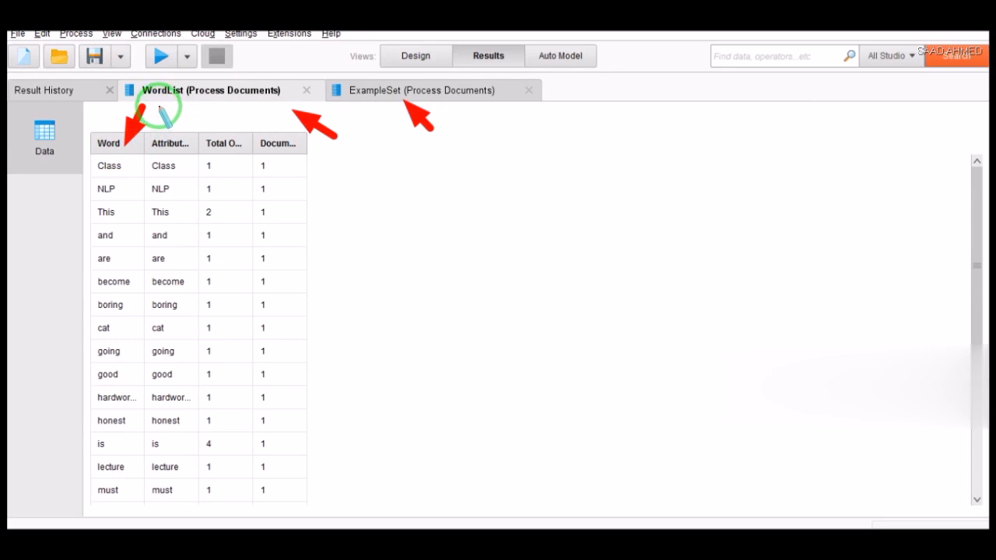
{"action": "left_click_drag", "start_coordinate": [159, 105], "coordinate": [175, 138]}
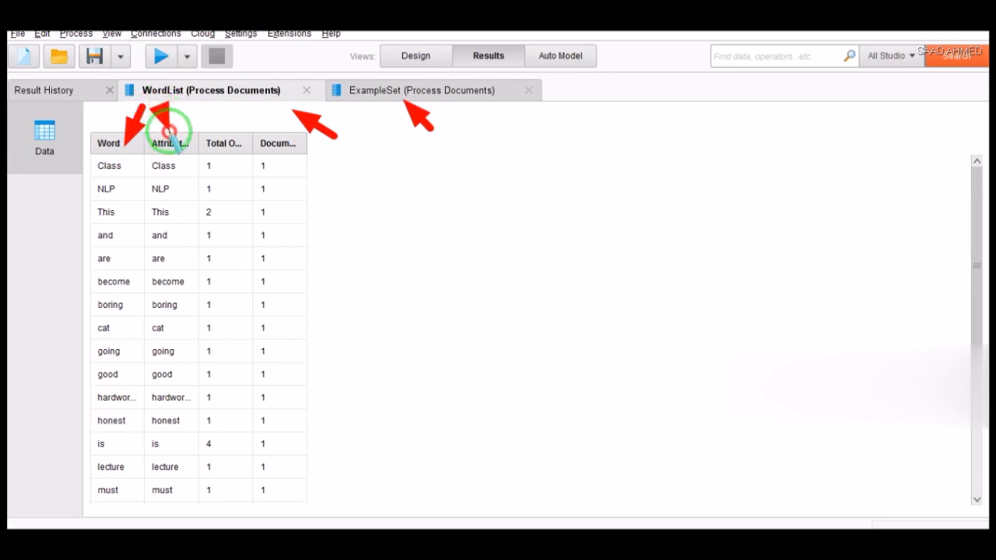
{"action": "mouse_move", "coordinate": [192, 108]}
{"action": "left_mouse_down"}
{"action": "mouse_move", "coordinate": [217, 168]}
{"action": "mouse_move", "coordinate": [213, 205]}
{"action": "mouse_move", "coordinate": [237, 228]}
{"action": "mouse_move", "coordinate": [213, 140]}
{"action": "mouse_move", "coordinate": [217, 149]}
{"action": "left_mouse_up"}
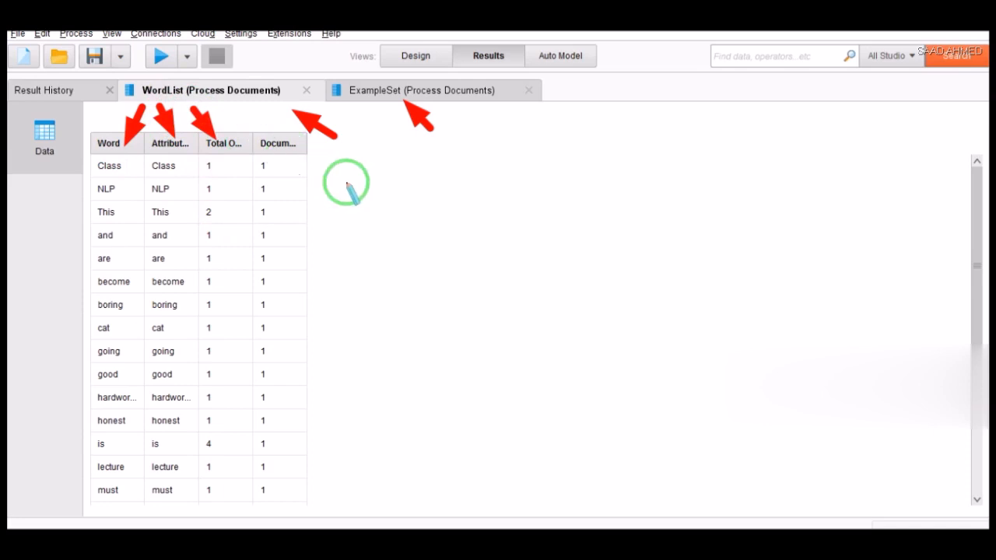
{"action": "left_click_drag", "start_coordinate": [364, 189], "coordinate": [297, 152]}
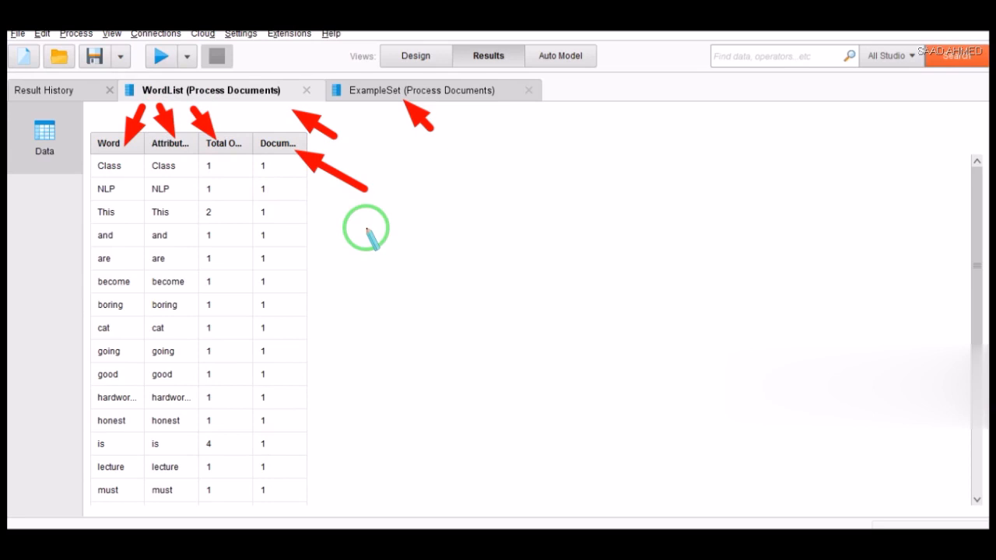
Mark the total occurrences of "This" with an arrow and box the "This" and "is" rows in the word list
{"action": "left_click_drag", "start_coordinate": [368, 229], "coordinate": [224, 212]}
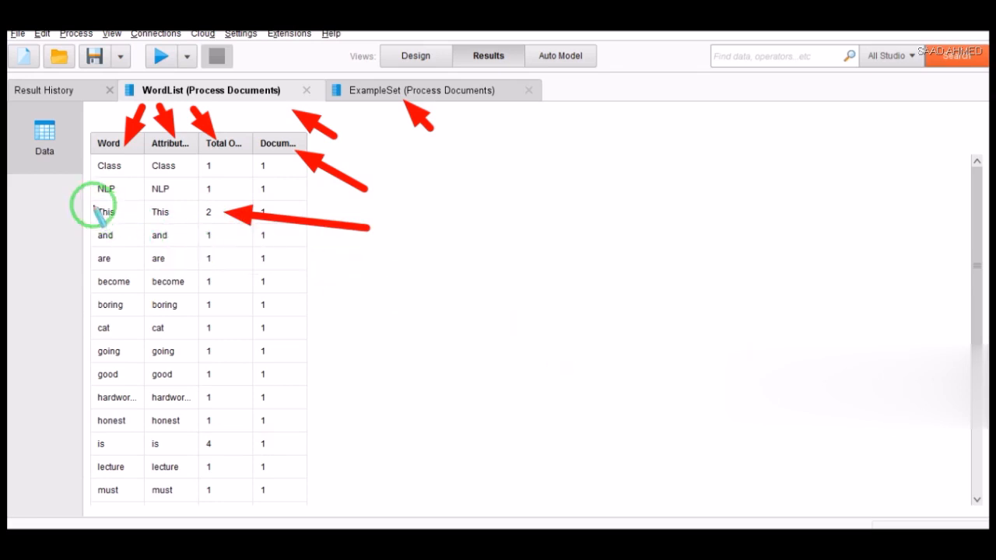
{"action": "mouse_move", "coordinate": [87, 201]}
{"action": "left_mouse_down"}
{"action": "mouse_move", "coordinate": [89, 214]}
{"action": "mouse_move", "coordinate": [123, 223]}
{"action": "mouse_move", "coordinate": [222, 224]}
{"action": "left_mouse_up"}
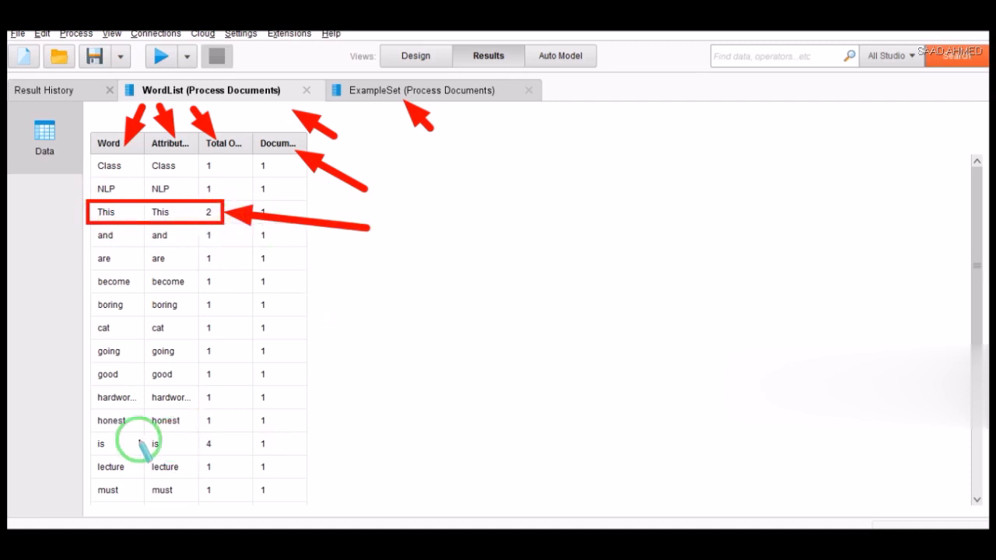
{"action": "mouse_move", "coordinate": [92, 431]}
{"action": "left_mouse_down"}
{"action": "mouse_move", "coordinate": [91, 444]}
{"action": "mouse_move", "coordinate": [133, 460]}
{"action": "mouse_move", "coordinate": [252, 455]}
{"action": "left_mouse_up"}
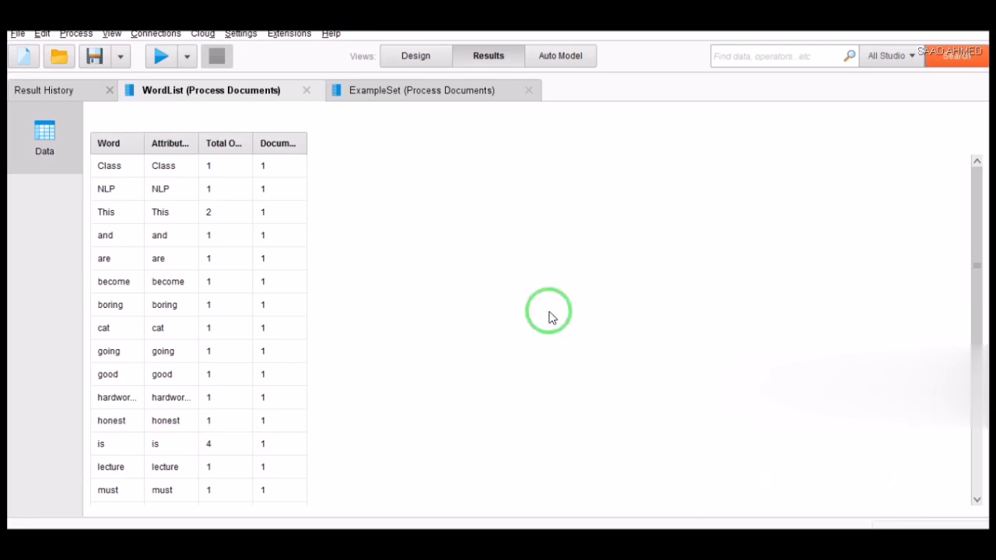
View the ExampleSet results, widening the text column to read the full document and looking through all the word columns
{"action": "left_click", "coordinate": [412, 92]}
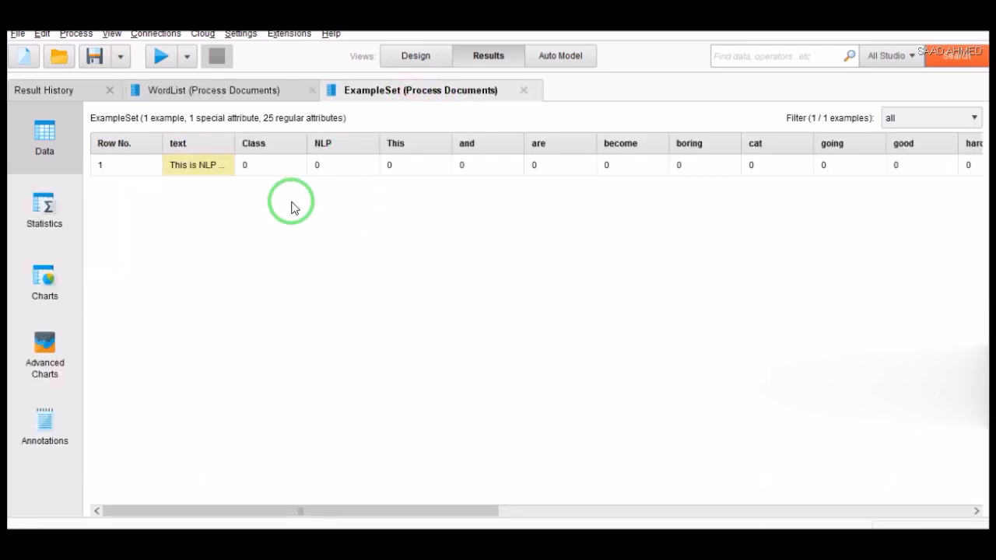
{"action": "mouse_move", "coordinate": [234, 145]}
{"action": "left_mouse_down"}
{"action": "mouse_move", "coordinate": [862, 137]}
{"action": "mouse_move", "coordinate": [816, 136]}
{"action": "mouse_move", "coordinate": [833, 134]}
{"action": "left_mouse_up"}
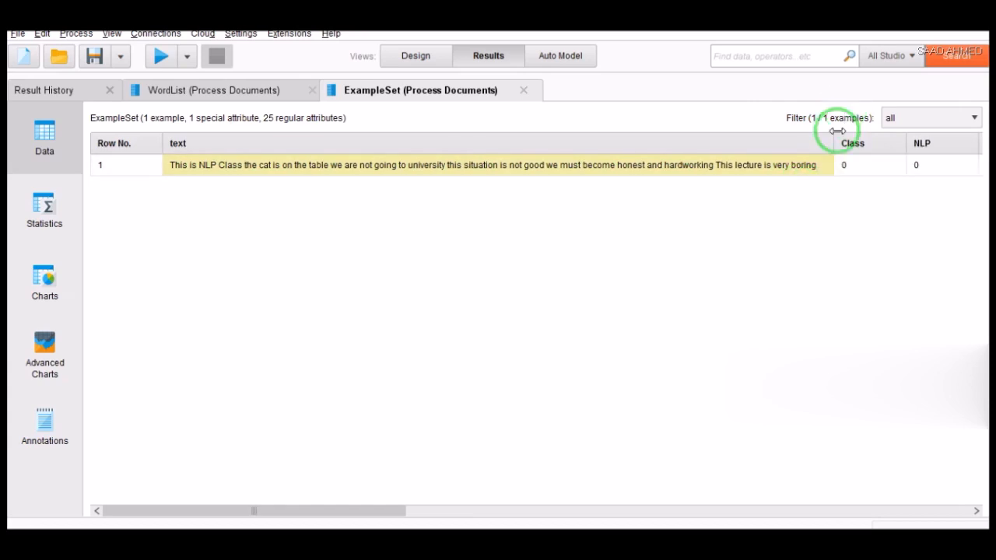
{"action": "left_click_drag", "start_coordinate": [833, 143], "coordinate": [205, 144]}
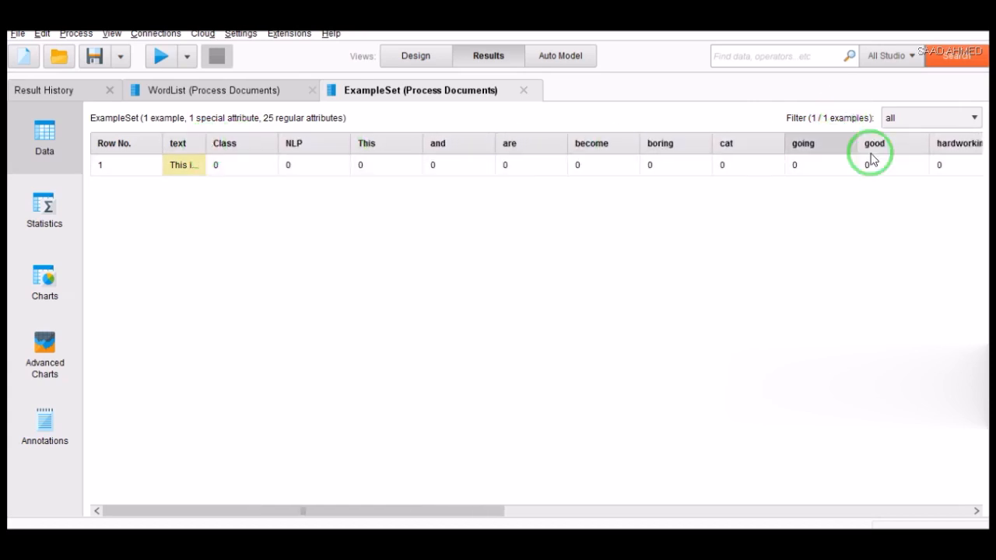
{"action": "left_click", "coordinate": [886, 511]}
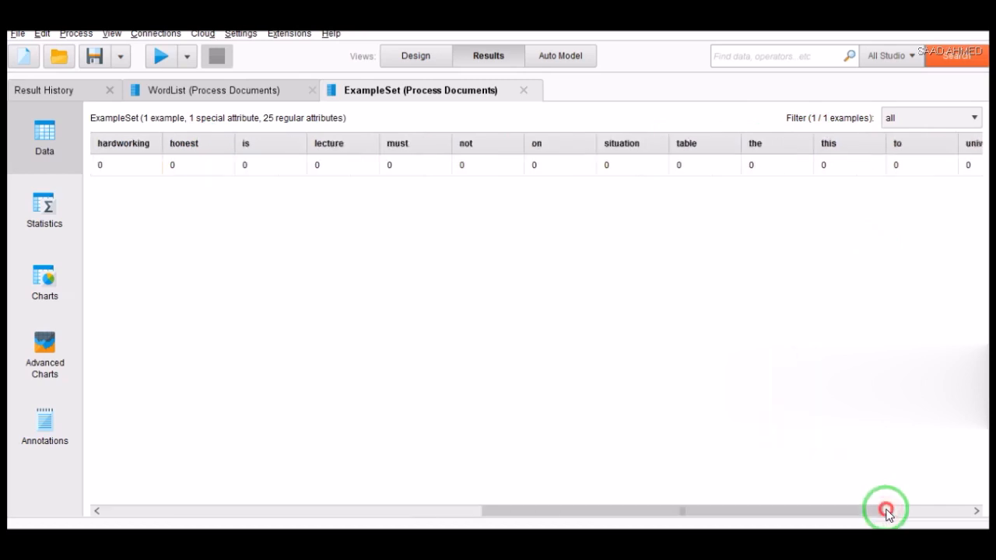
{"action": "left_click", "coordinate": [479, 509]}
{"action": "left_click", "coordinate": [155, 513]}
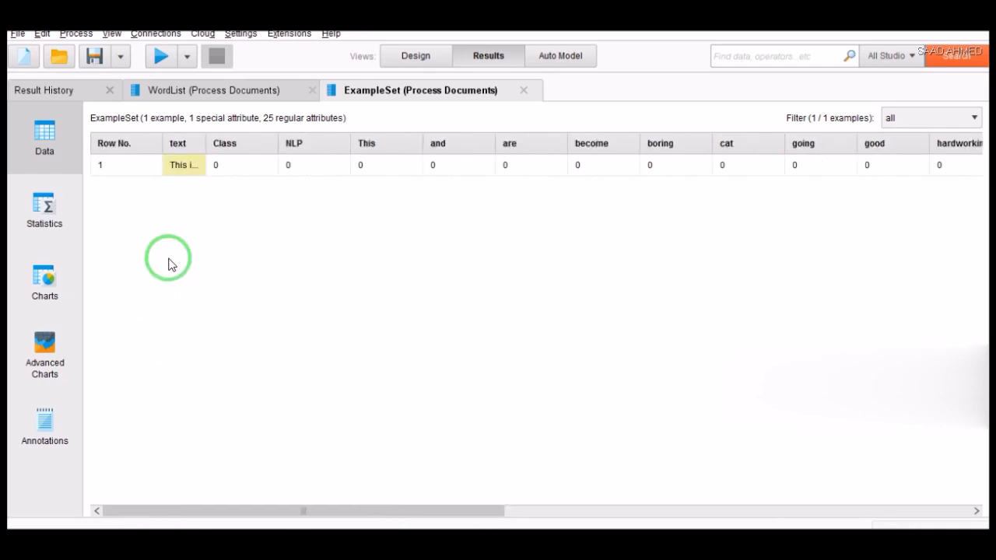
Return to the process design and add the Filter Stopwords (English) operator beside Tokenize inside Process Documents
{"action": "left_click", "coordinate": [413, 59]}
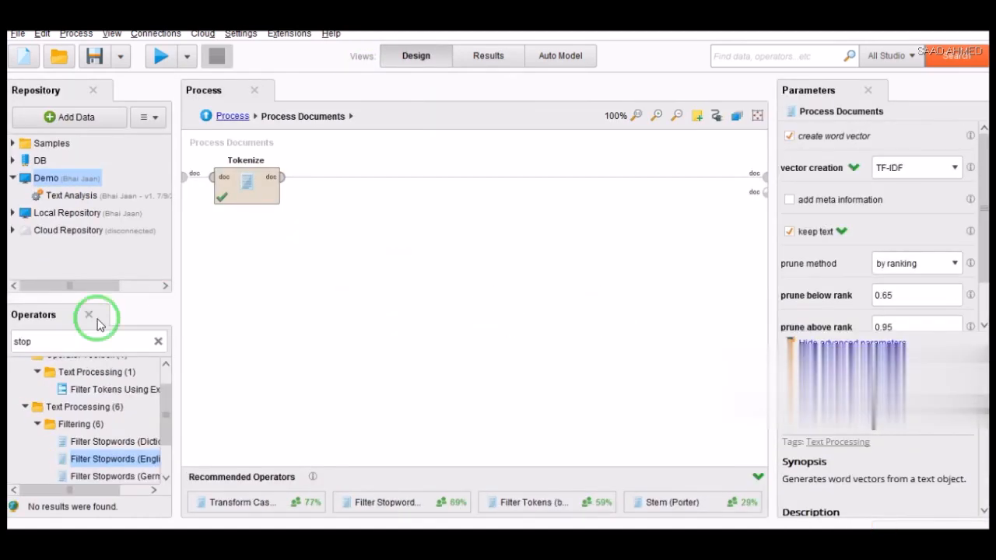
{"action": "double_click", "coordinate": [78, 339]}
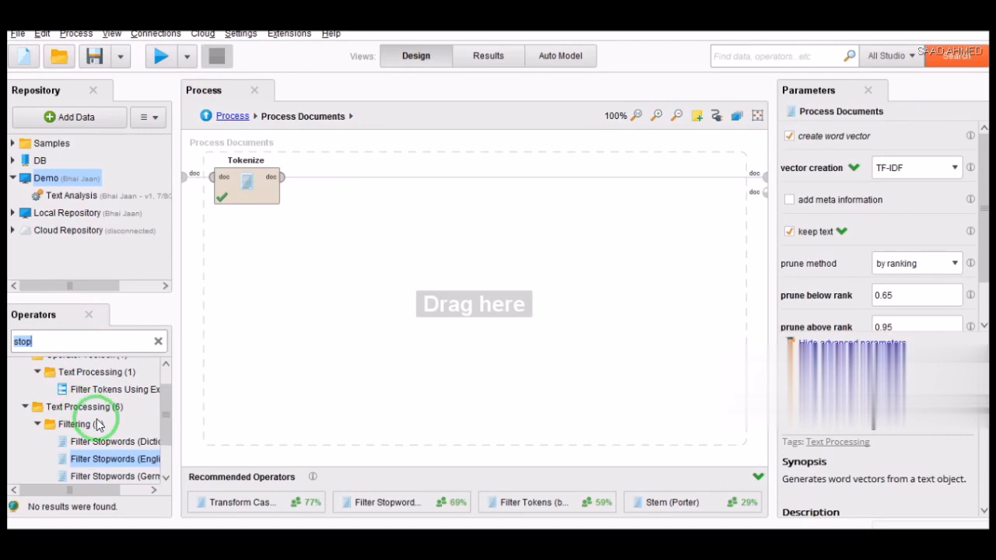
{"action": "left_click", "coordinate": [165, 476]}
{"action": "left_click", "coordinate": [153, 490]}
{"action": "left_click", "coordinate": [153, 492]}
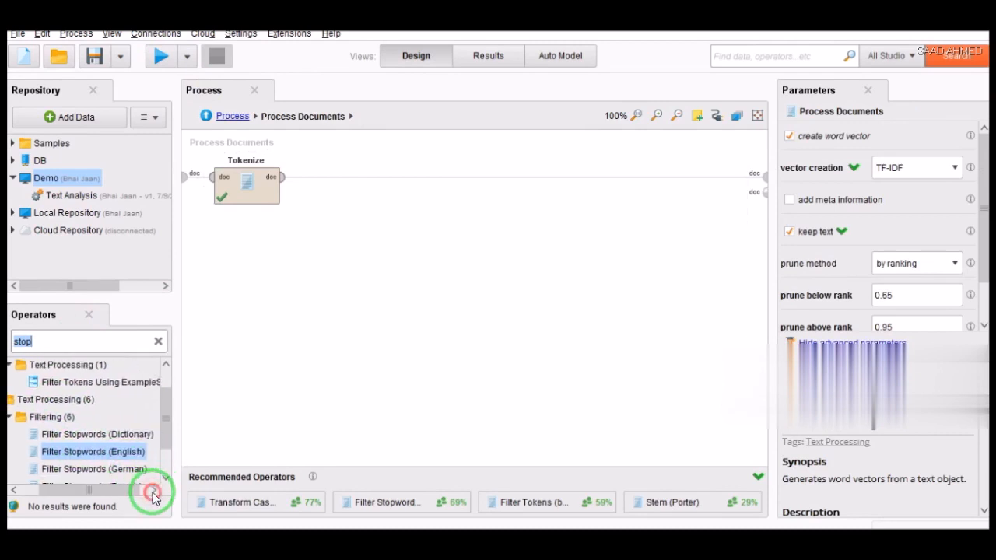
{"action": "left_click", "coordinate": [164, 480]}
{"action": "left_click", "coordinate": [164, 480]}
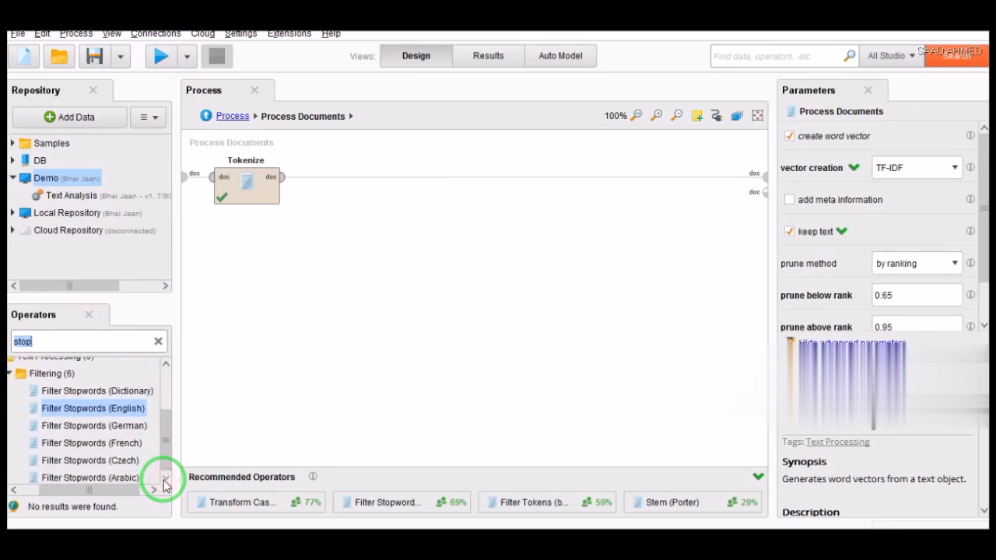
{"action": "left_click", "coordinate": [164, 480]}
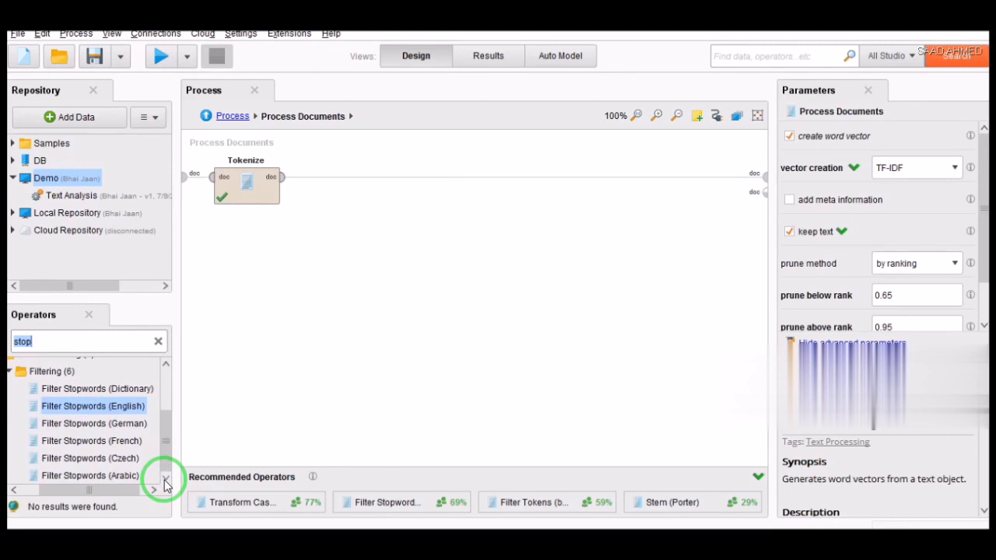
{"action": "double_click", "coordinate": [125, 406]}
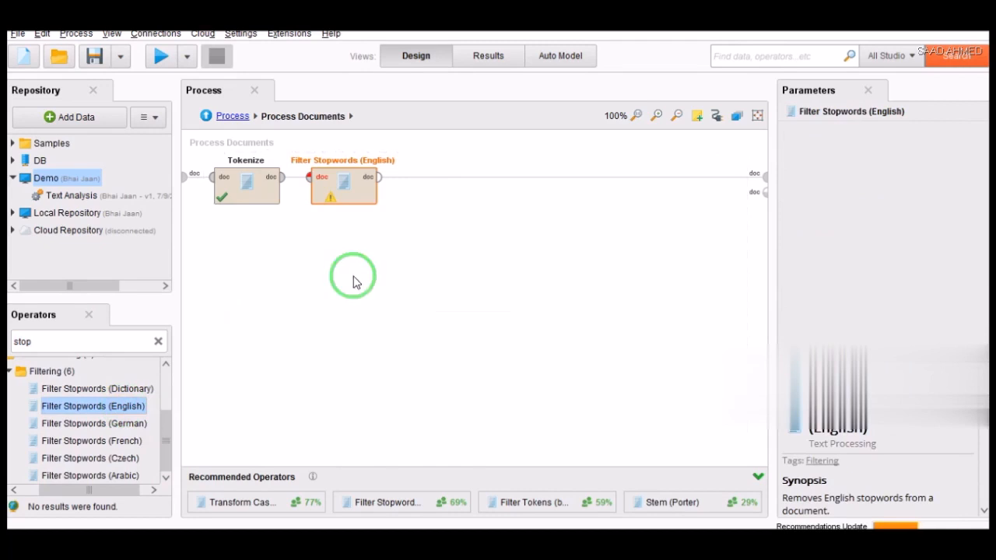
Rewire the subprocess so Tokenize feeds Filter Stopwords (English), spaced further from it, and the filter's output goes to the first doc result port
{"action": "left_click", "coordinate": [340, 185]}
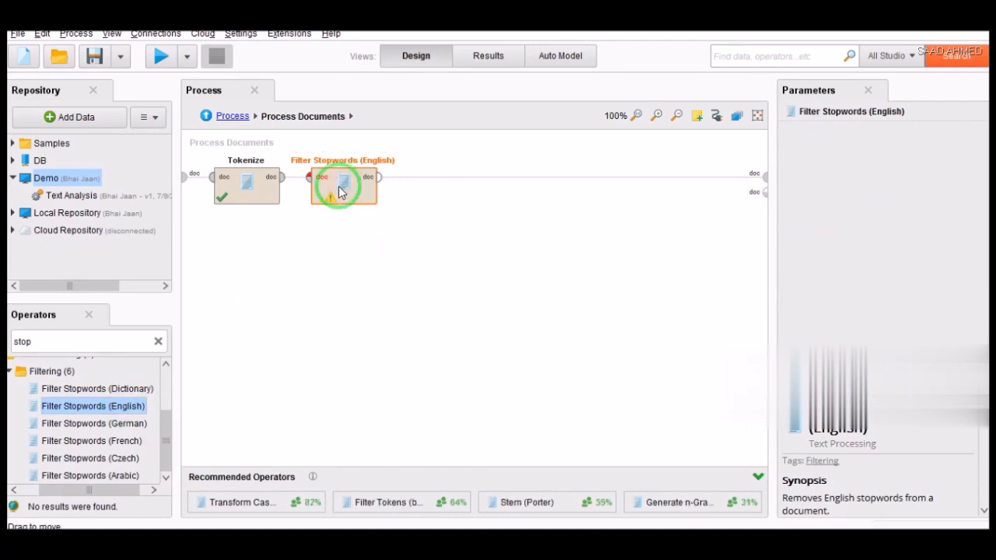
{"action": "left_click", "coordinate": [522, 175]}
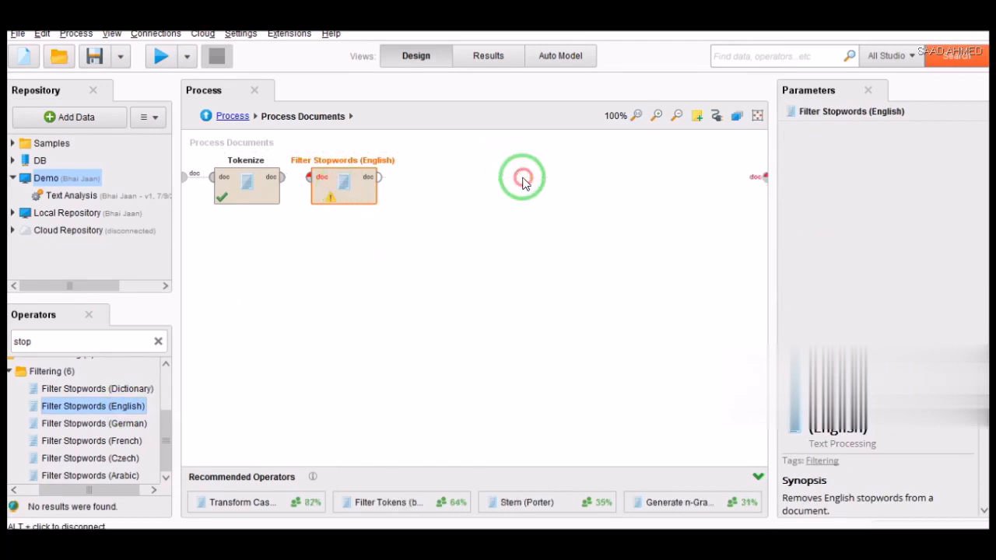
{"action": "left_click_drag", "start_coordinate": [350, 189], "coordinate": [408, 186]}
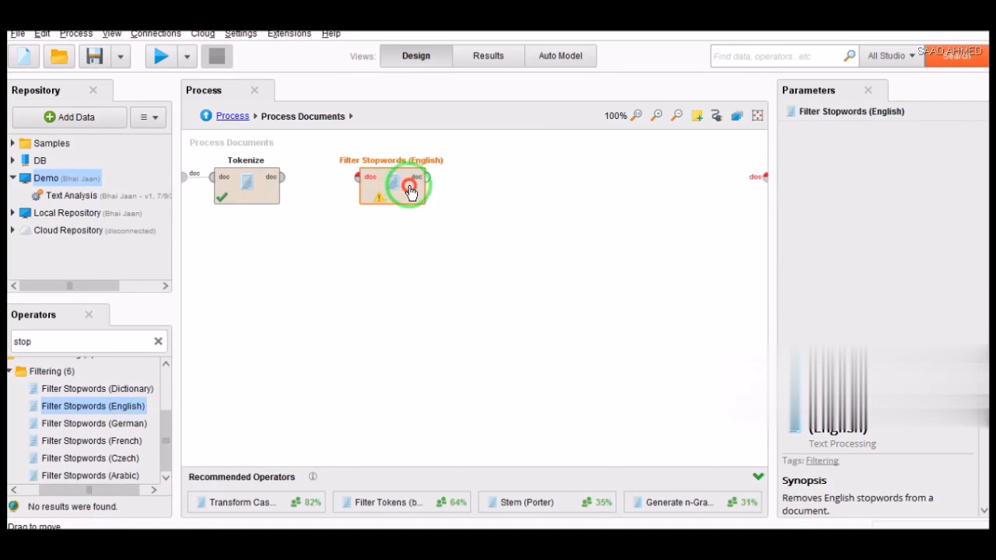
{"action": "left_click", "coordinate": [283, 179]}
{"action": "left_click", "coordinate": [352, 182]}
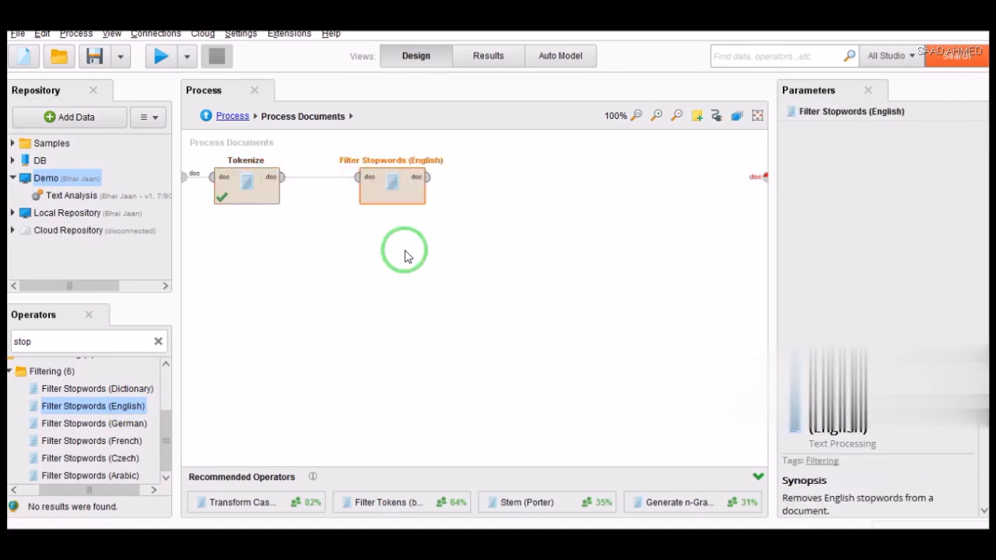
{"action": "left_click", "coordinate": [427, 177]}
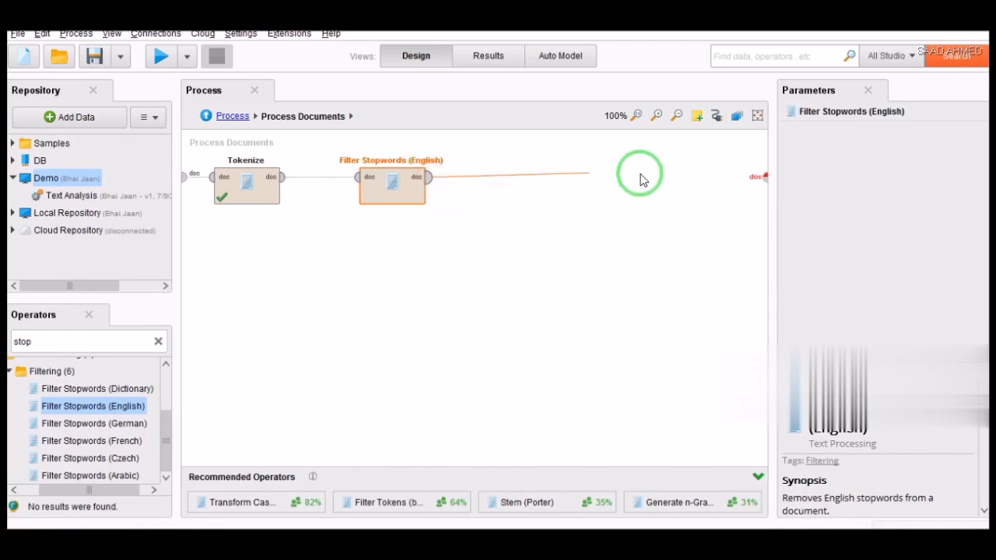
{"action": "left_click", "coordinate": [743, 177]}
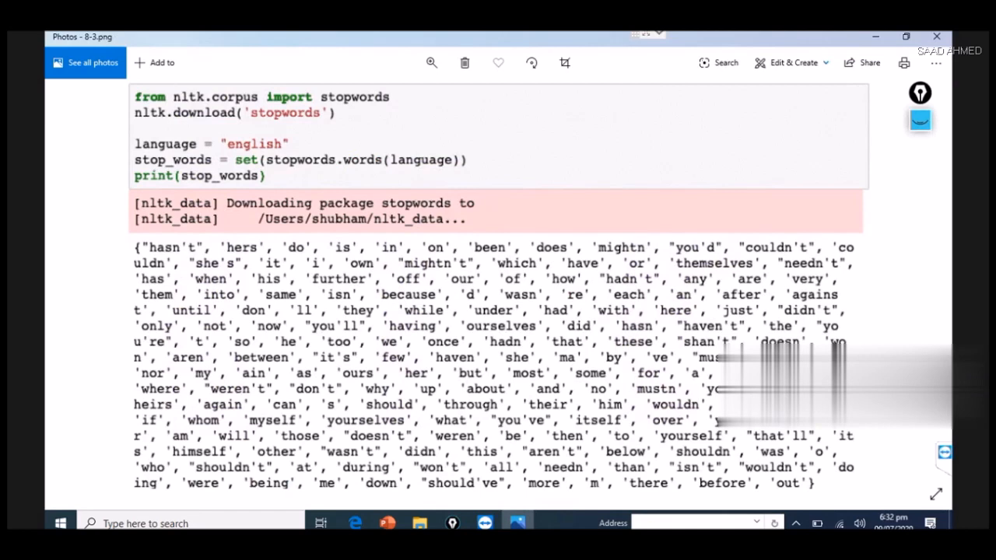
On the NLTK stopwords image in Photos, circle nltk.download and tick sample stop words such as do, is, in, mightn and couldn't
{"action": "left_click", "coordinate": [920, 120]}
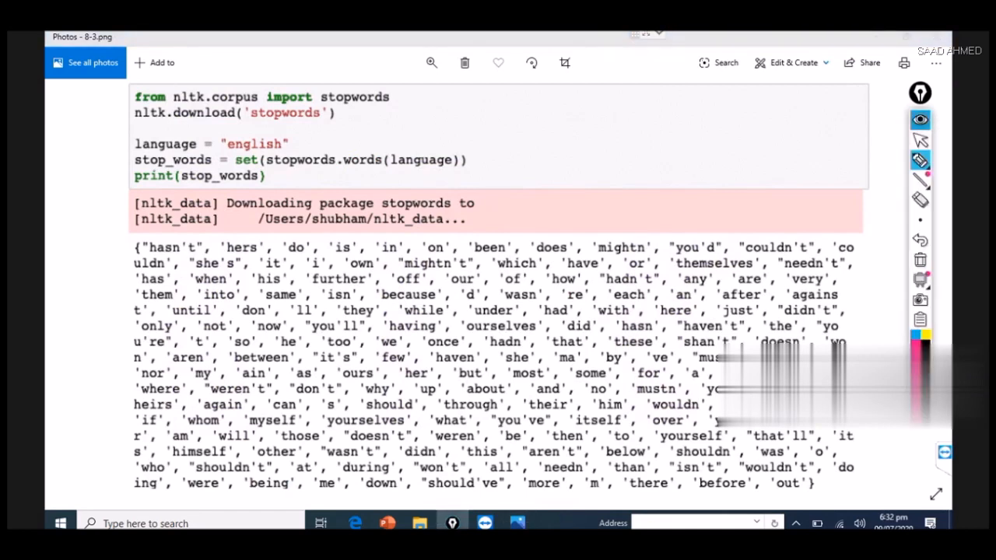
{"action": "mouse_move", "coordinate": [257, 94]}
{"action": "left_mouse_down"}
{"action": "mouse_move", "coordinate": [129, 123]}
{"action": "mouse_move", "coordinate": [248, 109]}
{"action": "left_mouse_up"}
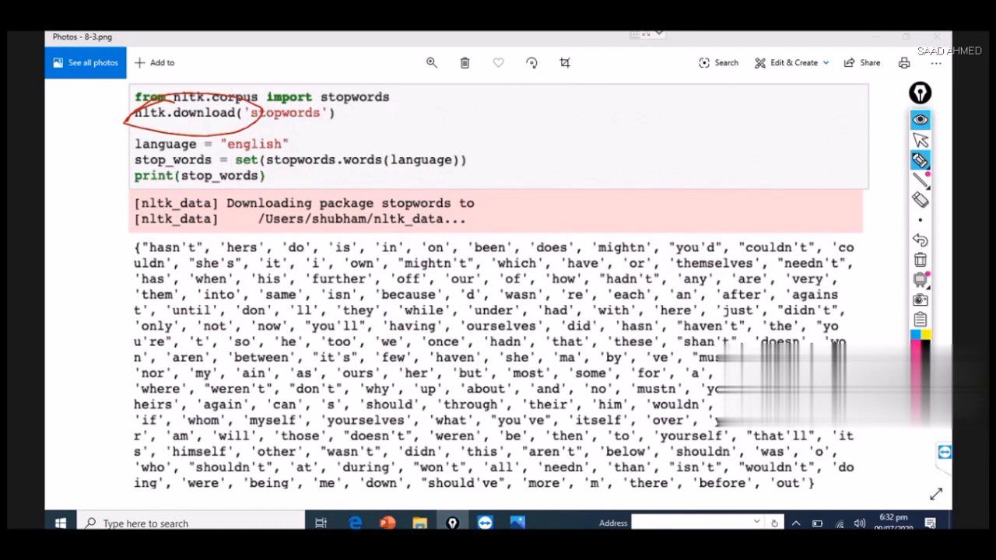
{"action": "left_click_drag", "start_coordinate": [385, 239], "coordinate": [406, 223]}
{"action": "left_click_drag", "start_coordinate": [342, 239], "coordinate": [357, 228]}
{"action": "left_click_drag", "start_coordinate": [295, 242], "coordinate": [320, 224]}
{"action": "left_click_drag", "start_coordinate": [714, 384], "coordinate": [730, 369]}
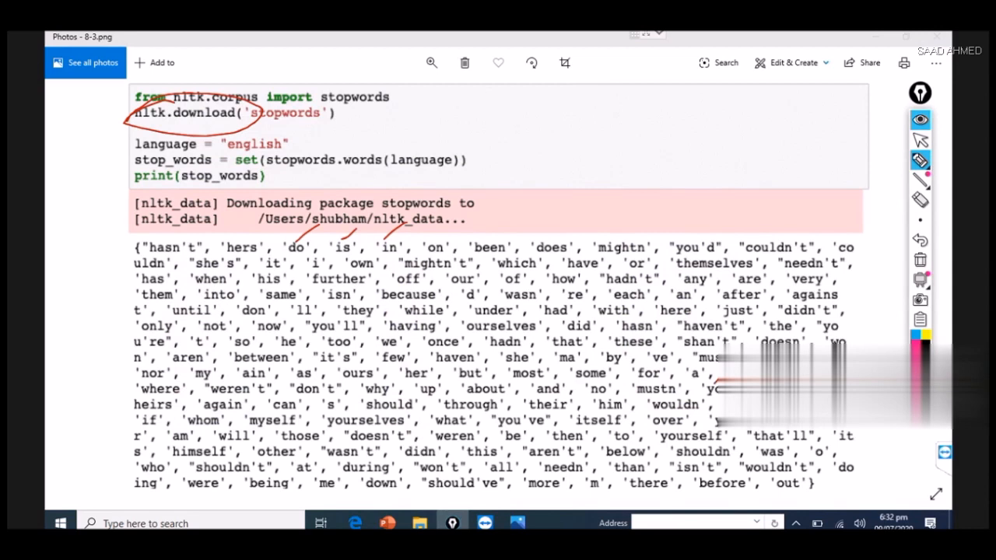
{"action": "left_click_drag", "start_coordinate": [846, 456], "coordinate": [849, 453]}
{"action": "left_click_drag", "start_coordinate": [400, 472], "coordinate": [412, 465]}
{"action": "left_click_drag", "start_coordinate": [627, 238], "coordinate": [654, 223]}
{"action": "left_click_drag", "start_coordinate": [774, 239], "coordinate": [802, 222]}
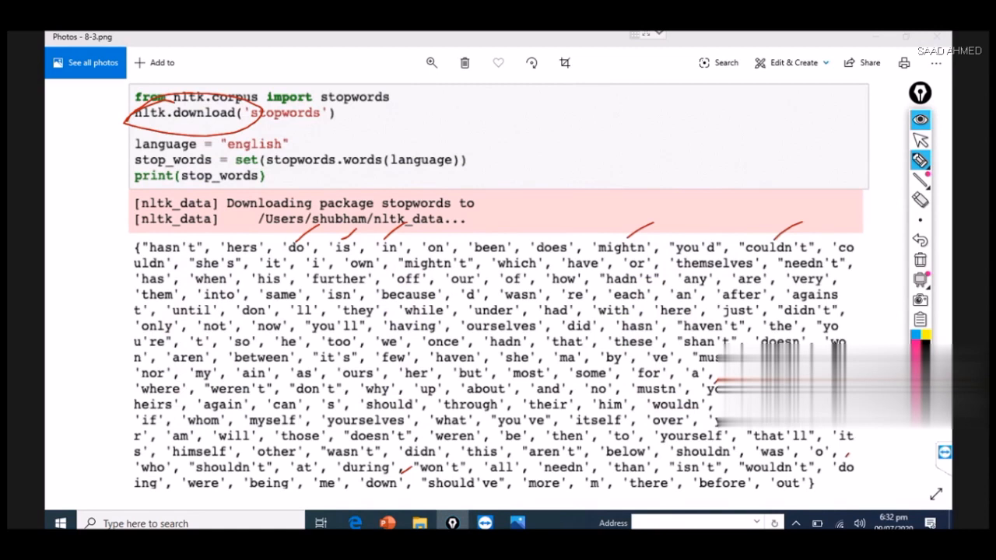